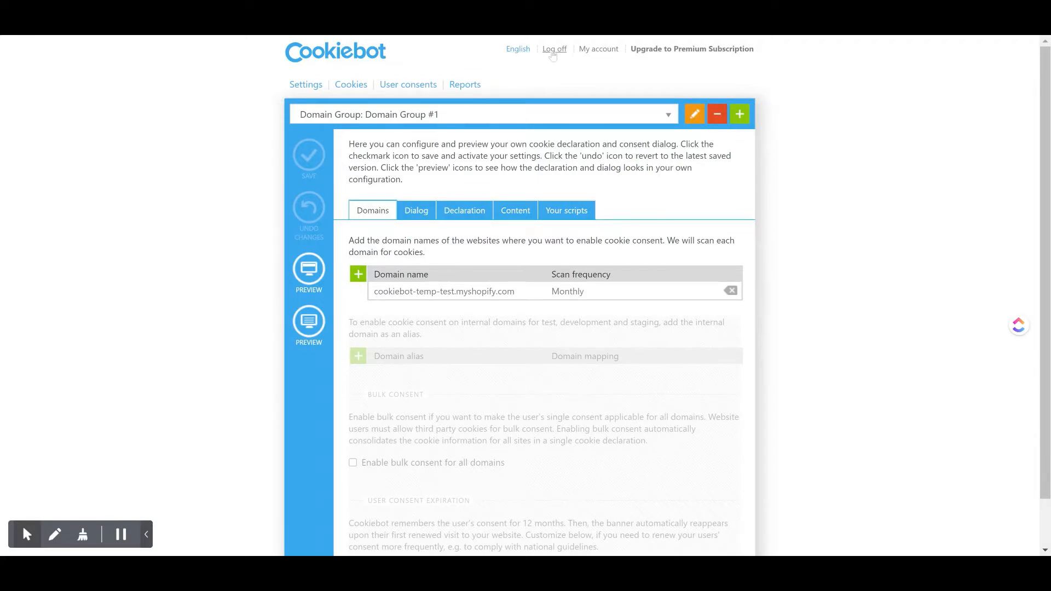
Examine the discovered cookies for the domain, including the category choices for the secure_customer_sig cookie.
left_click(515, 50)
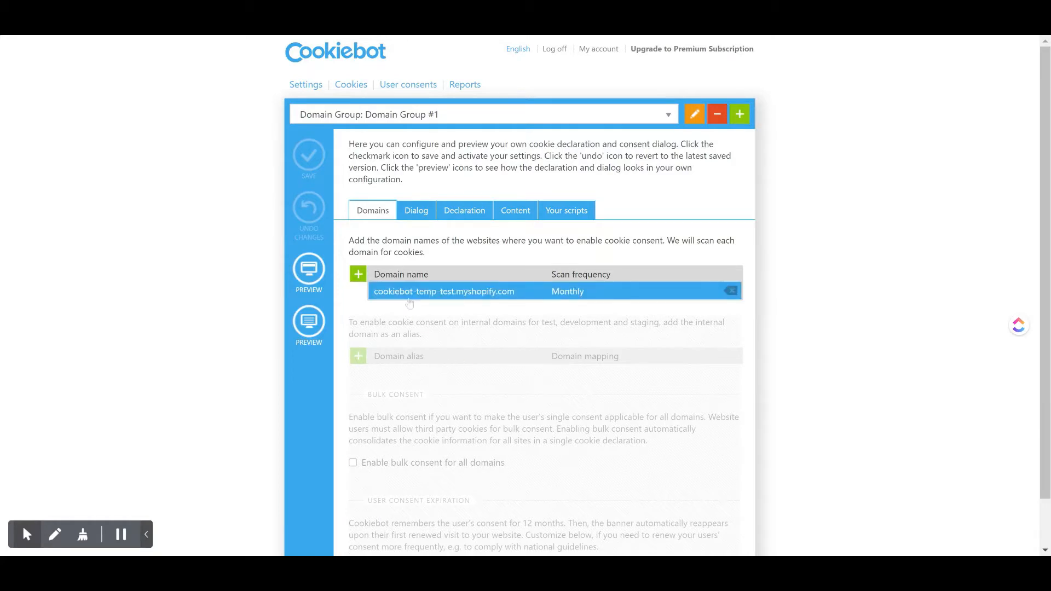
left_click(351, 86)
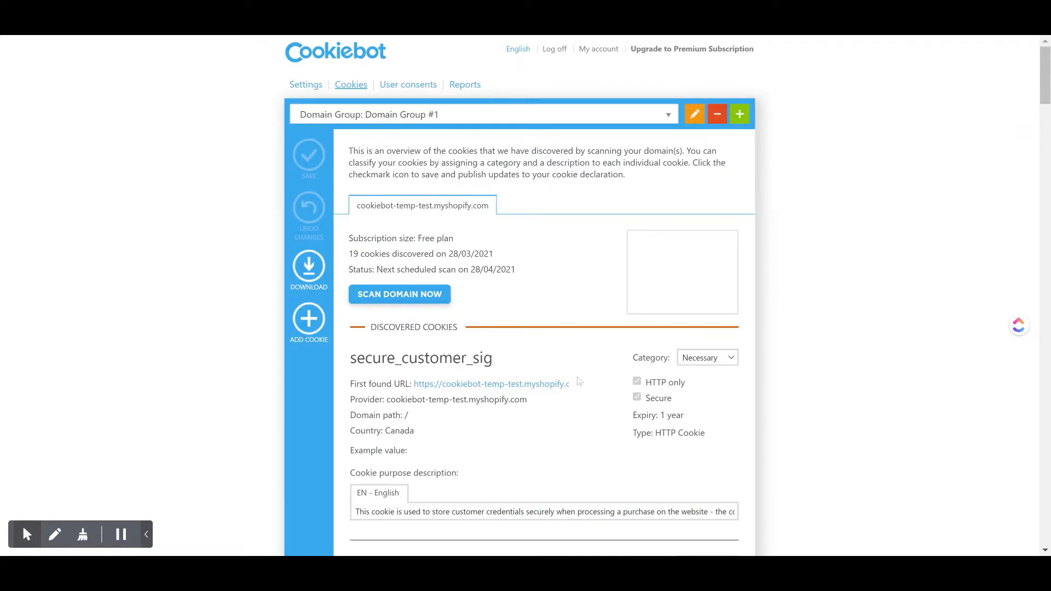
scroll(582, 379, "down", 7)
scroll(579, 376, "up", 7)
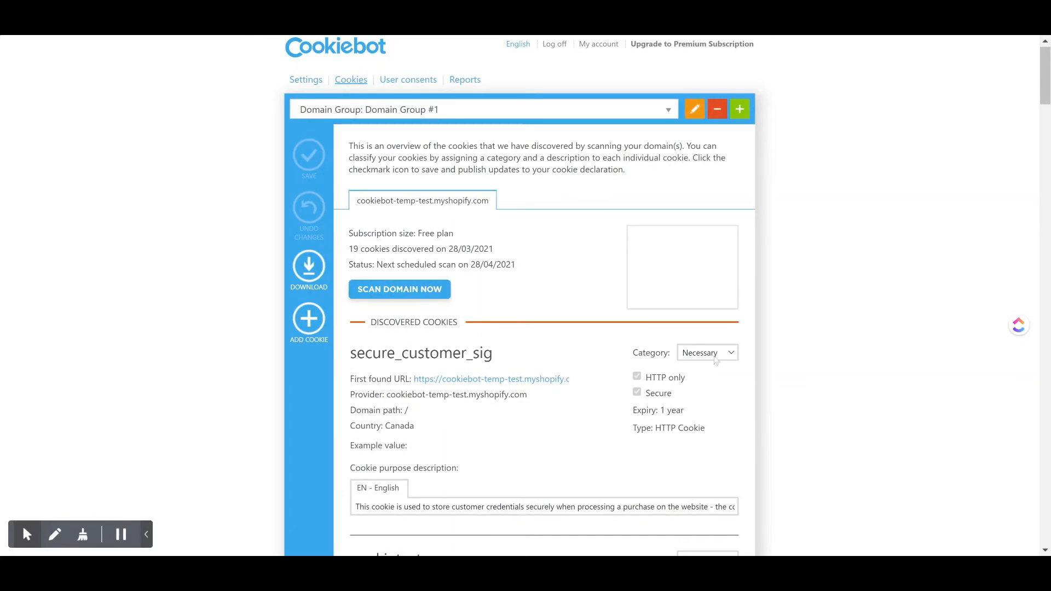
left_click(714, 357)
scroll(473, 297, "up", 1)
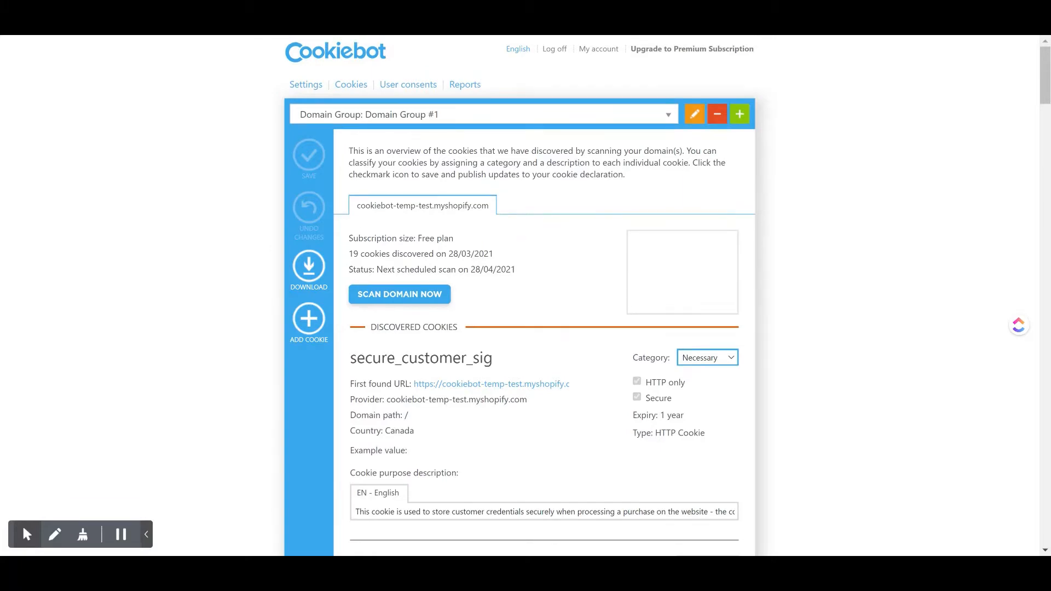
View the user consents overview and examine the list of scan reports for the domain.
left_click(409, 88)
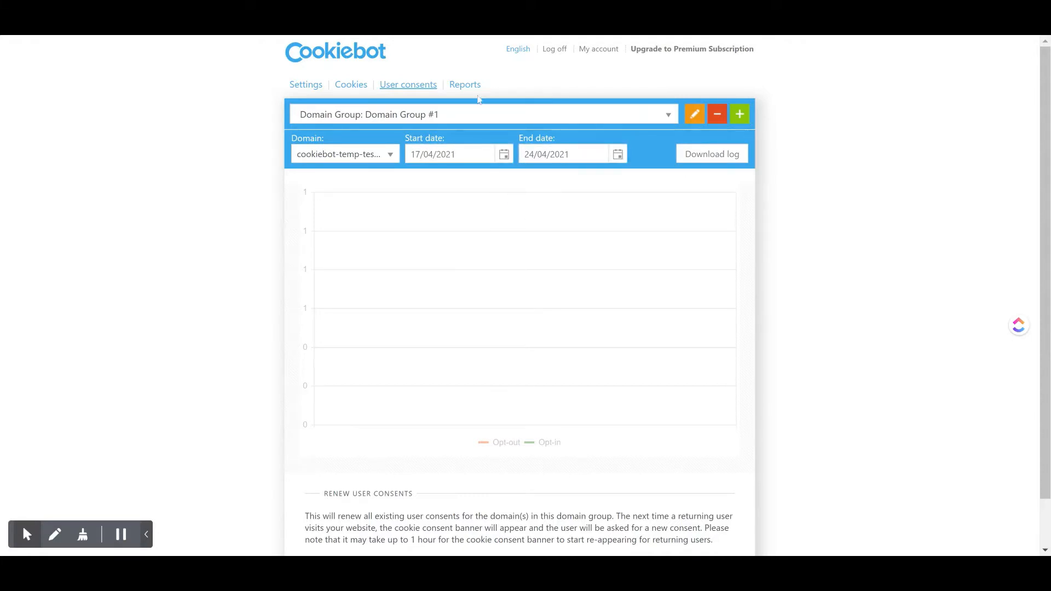
left_click(470, 86)
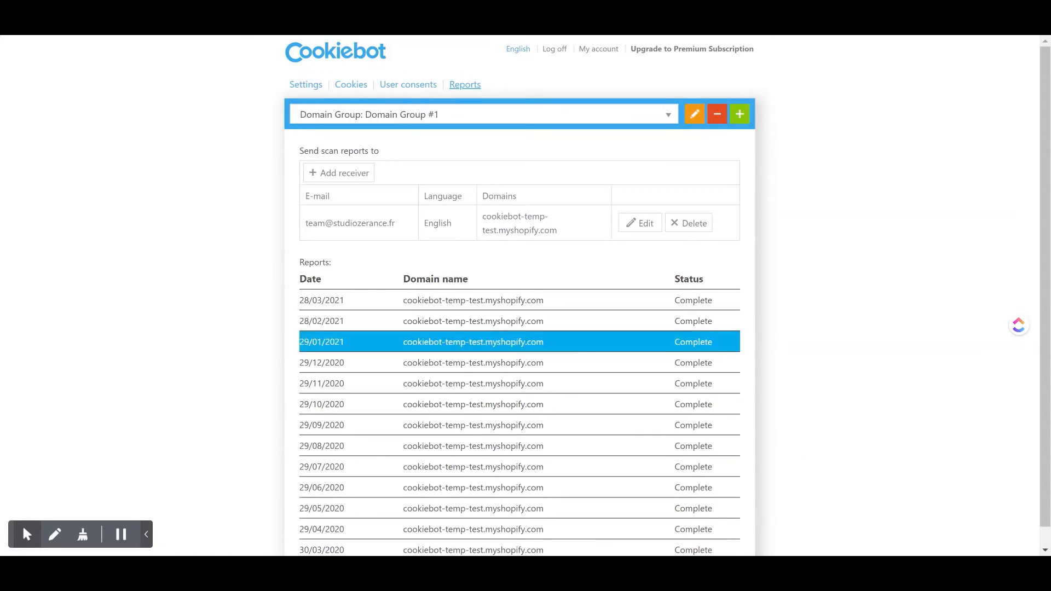
scroll(469, 408, "down", 1)
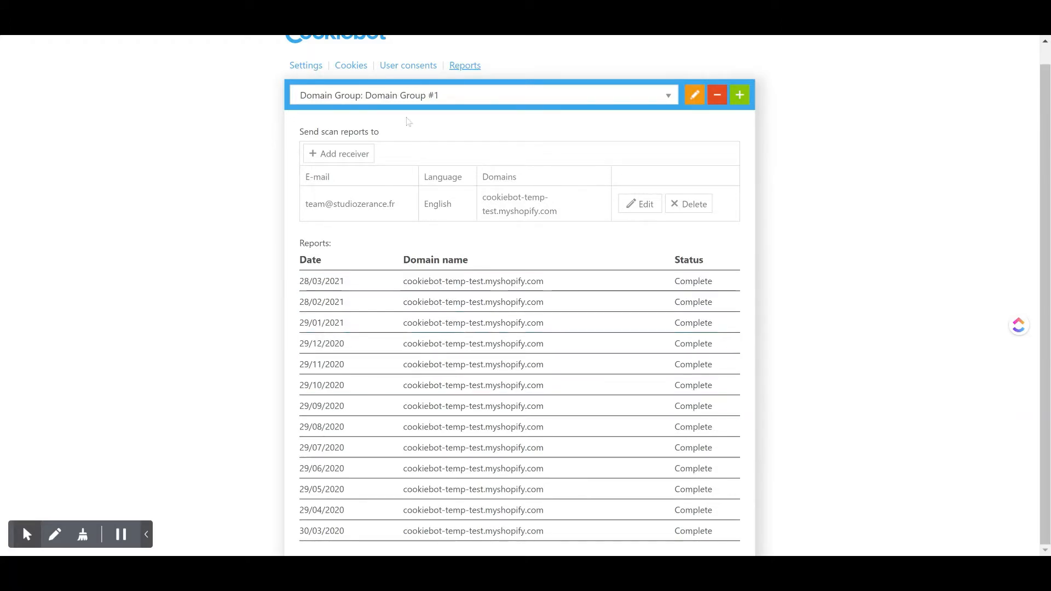
scroll(406, 117, "up", 1)
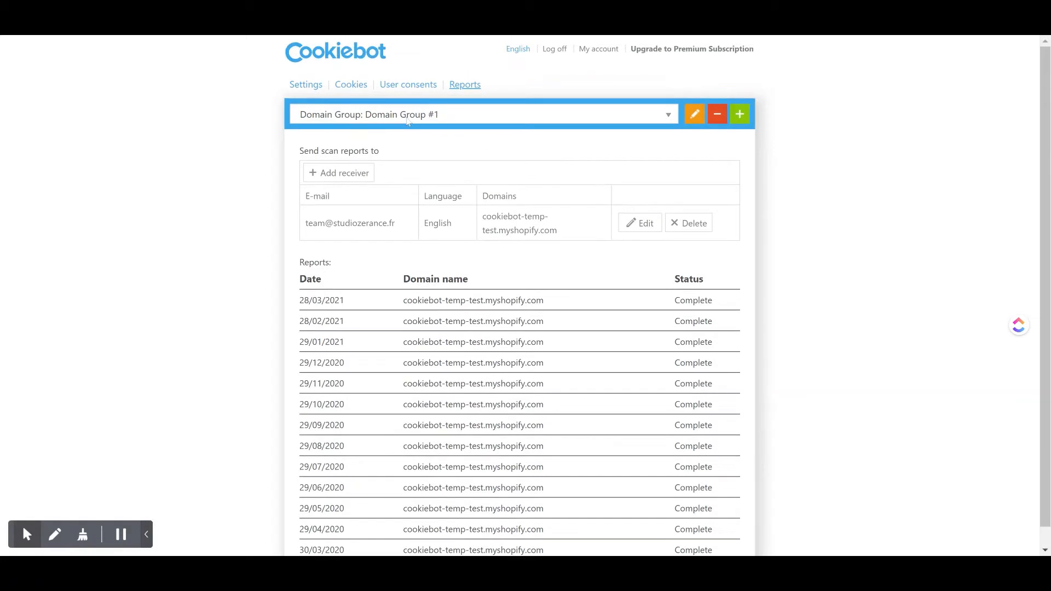
Review the consent dialog settings and preview the consent banner, dismissing it with necessary cookies only.
left_click(311, 92)
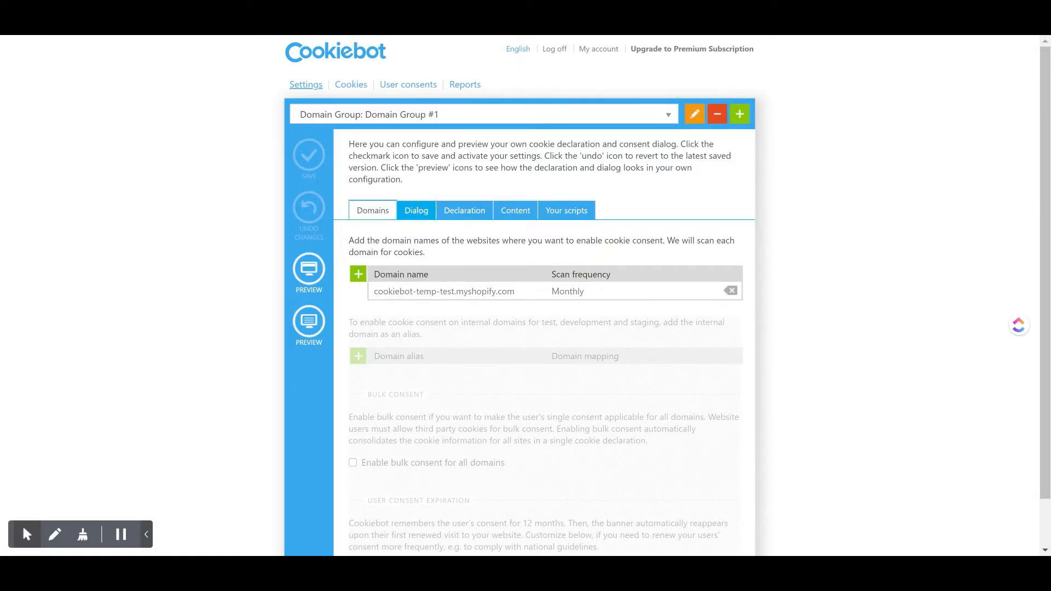
left_click(416, 211)
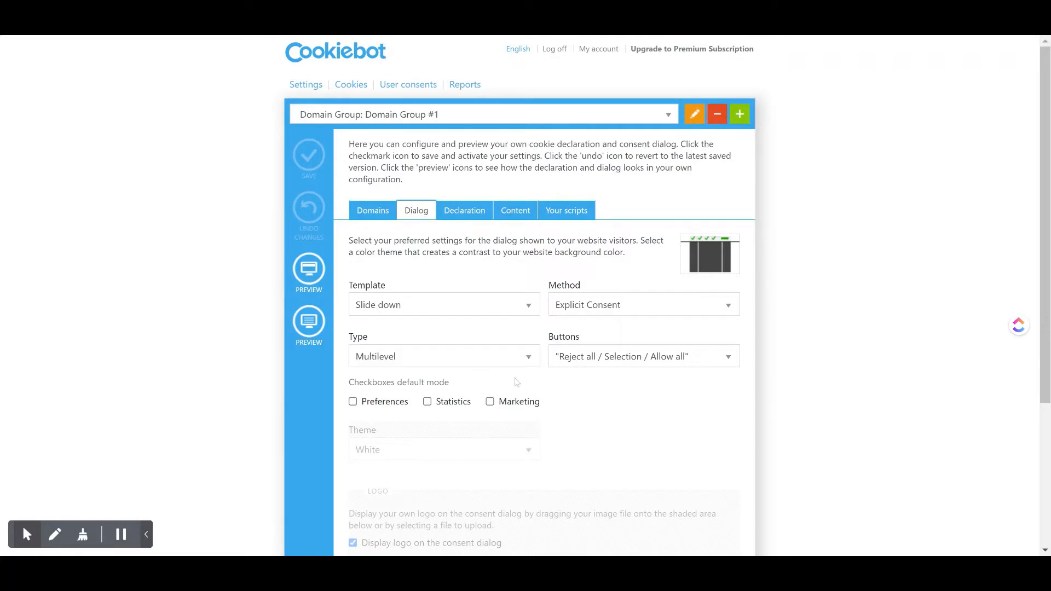
scroll(516, 381, "down", 3)
scroll(516, 381, "up", 4)
left_click(301, 270)
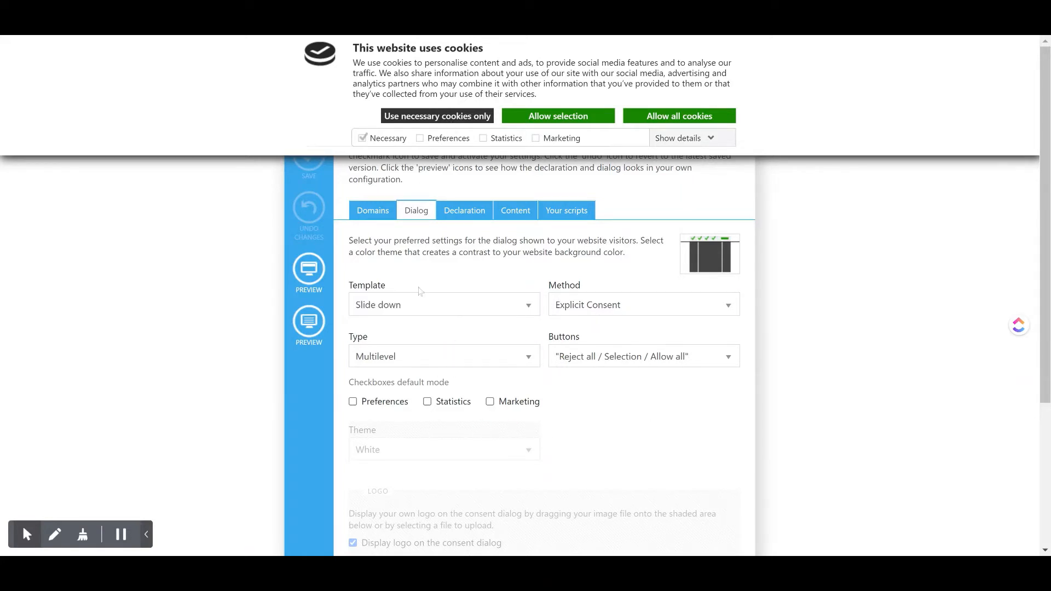
left_click(446, 117)
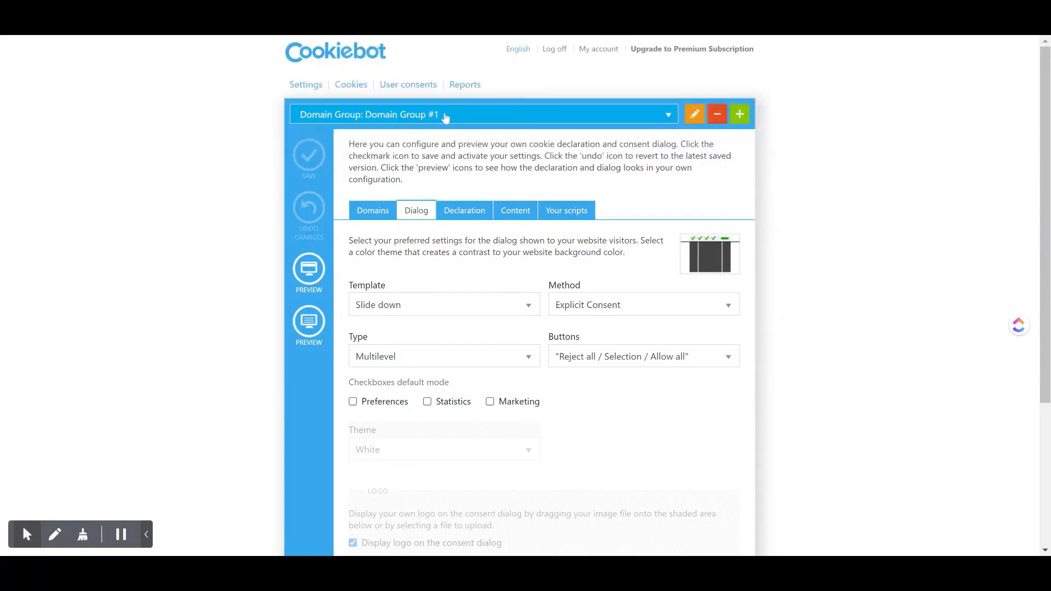
Show the declaration settings, preview the cookie declaration and close the preview.
left_click(467, 211)
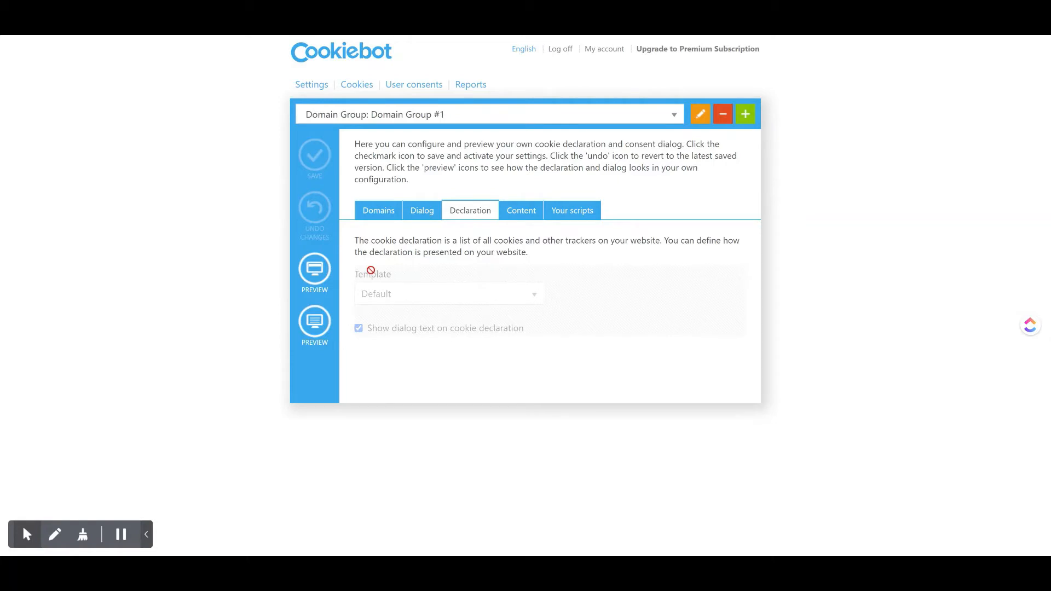
left_click(315, 323)
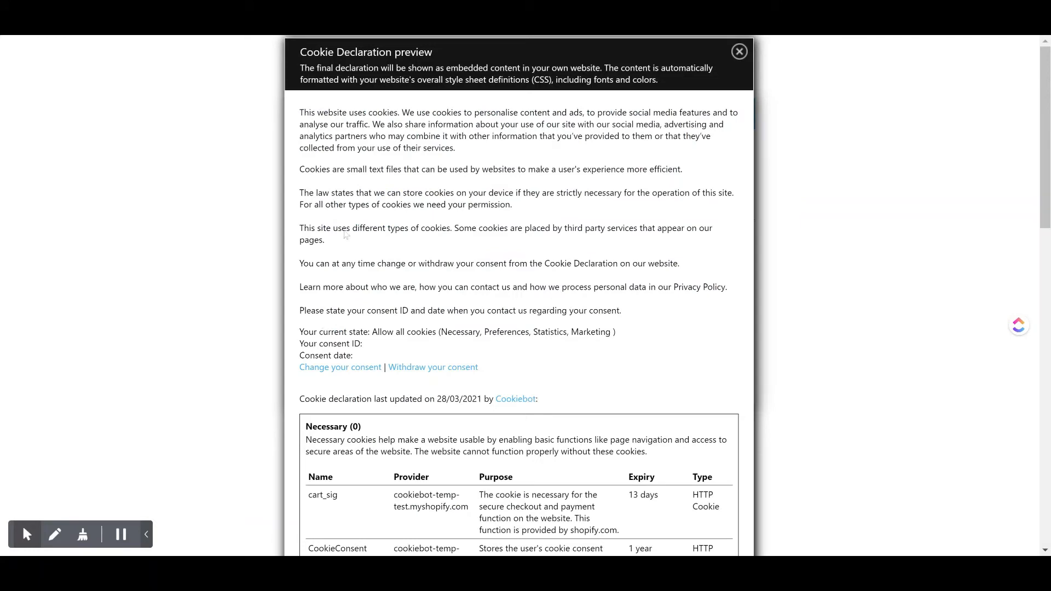
left_click(739, 52)
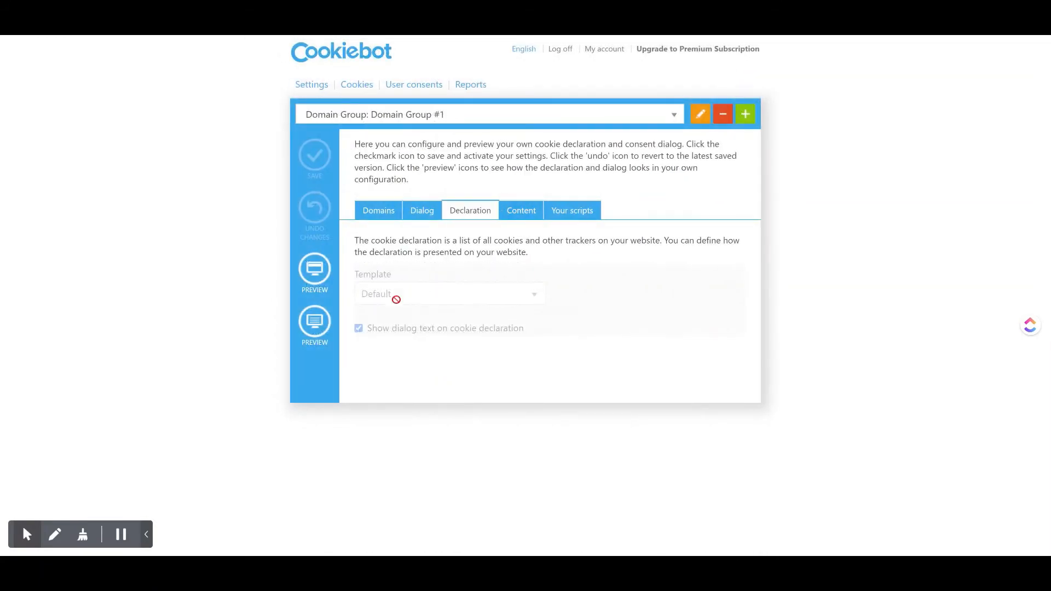
Reopen the cookie declaration preview, examine its consent text and the Necessary and Marketing cookie tables, and close it.
left_click(314, 325)
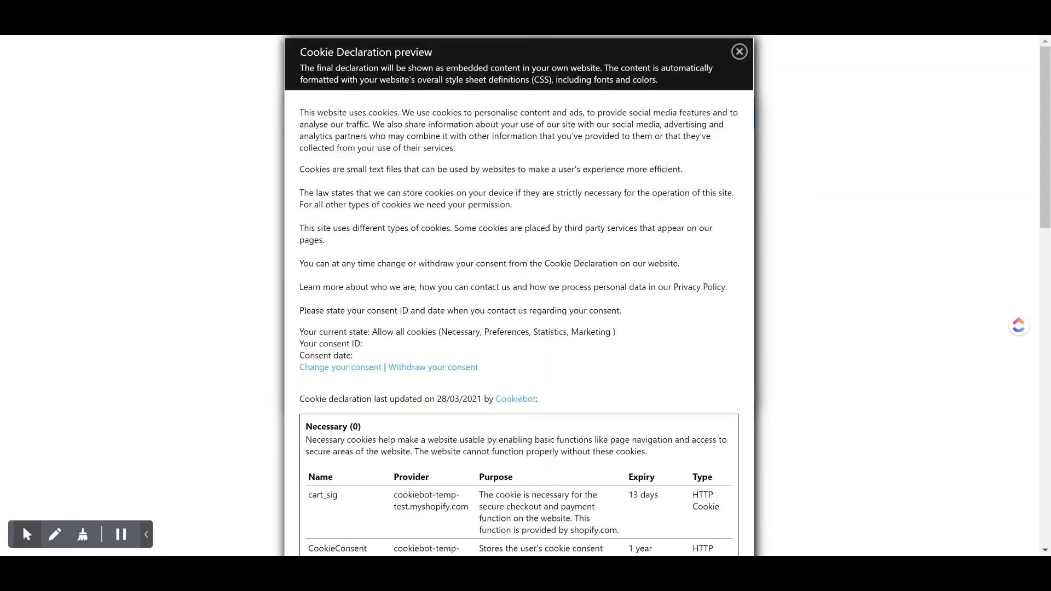
scroll(406, 258, "down", 15)
scroll(406, 258, "up", 15)
scroll(519, 296, "down", 5)
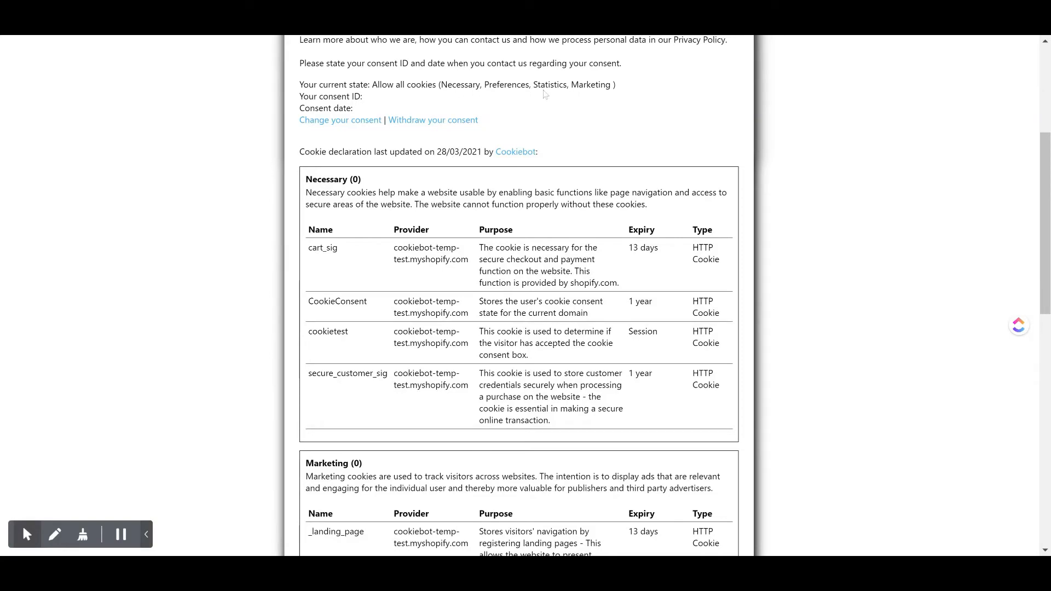
scroll(576, 89, "down", 12)
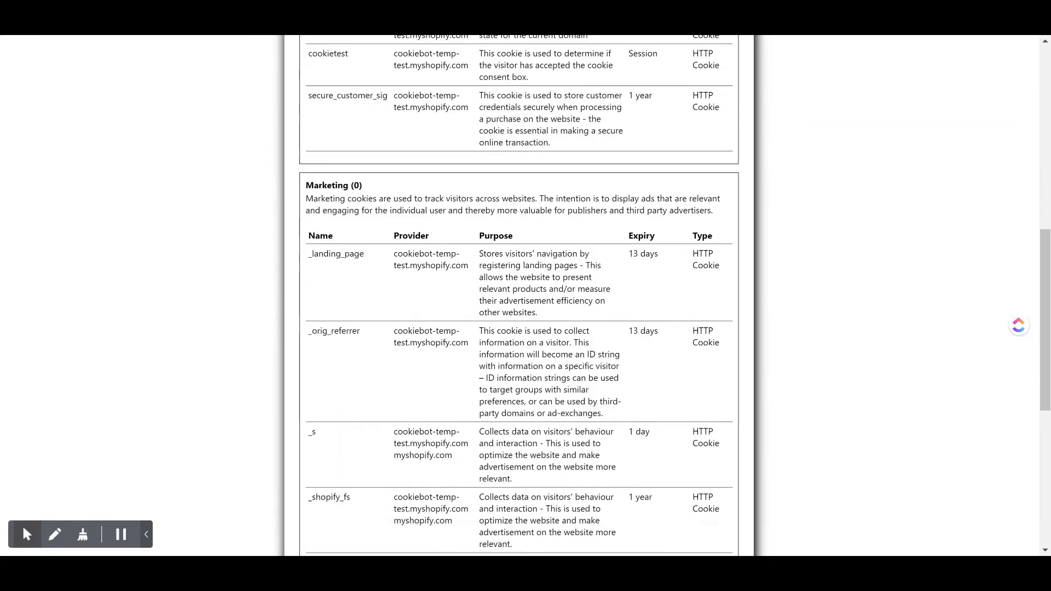
scroll(519, 295, "up", 9)
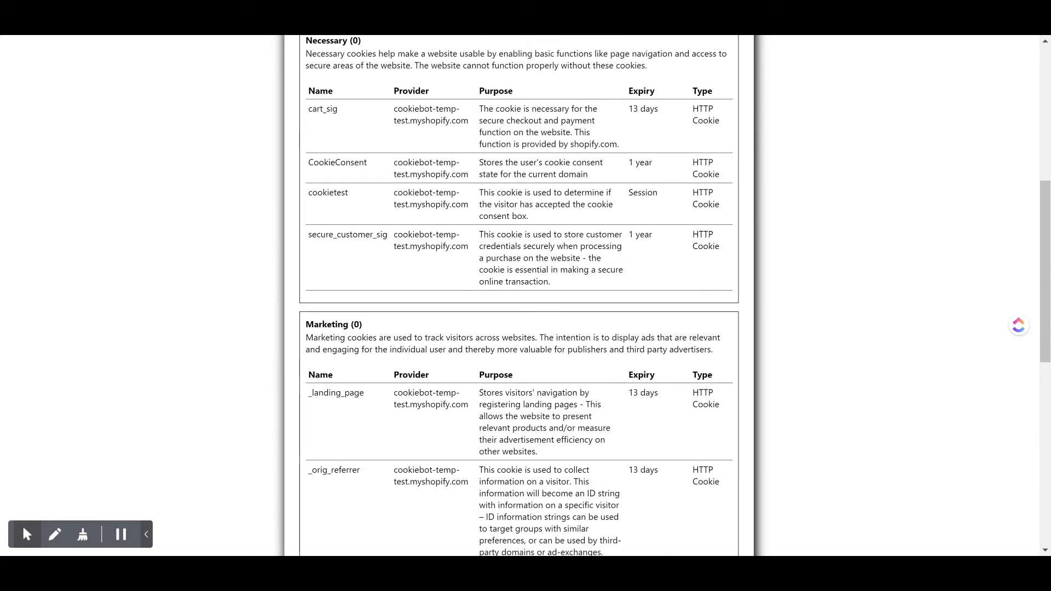
scroll(519, 296, "up", 2)
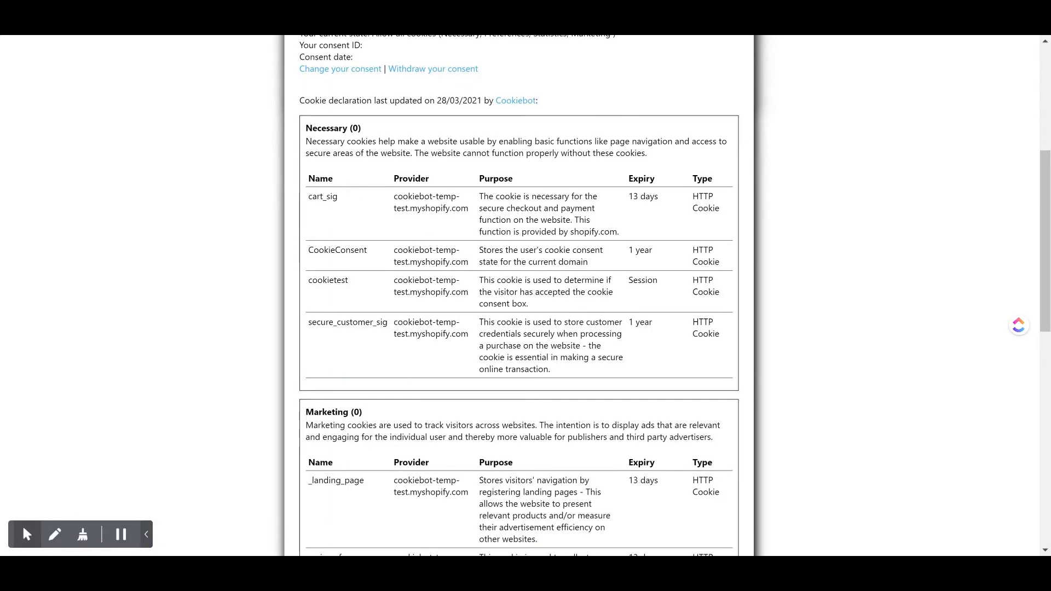
scroll(519, 296, "down", 11)
scroll(519, 296, "up", 9)
scroll(519, 296, "up", 7)
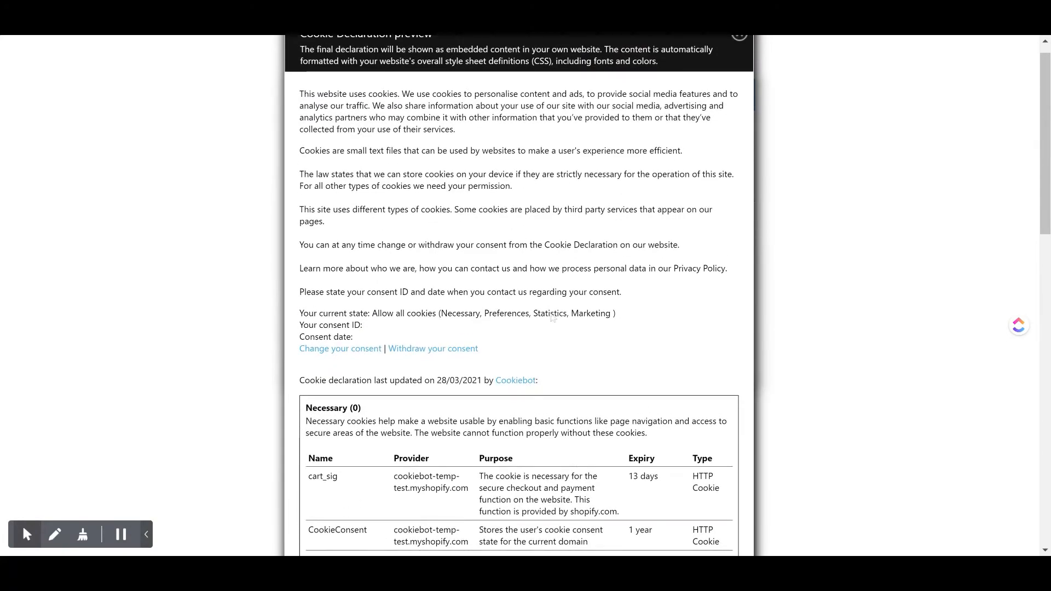
scroll(519, 295, "down", 14)
scroll(519, 296, "down", 2)
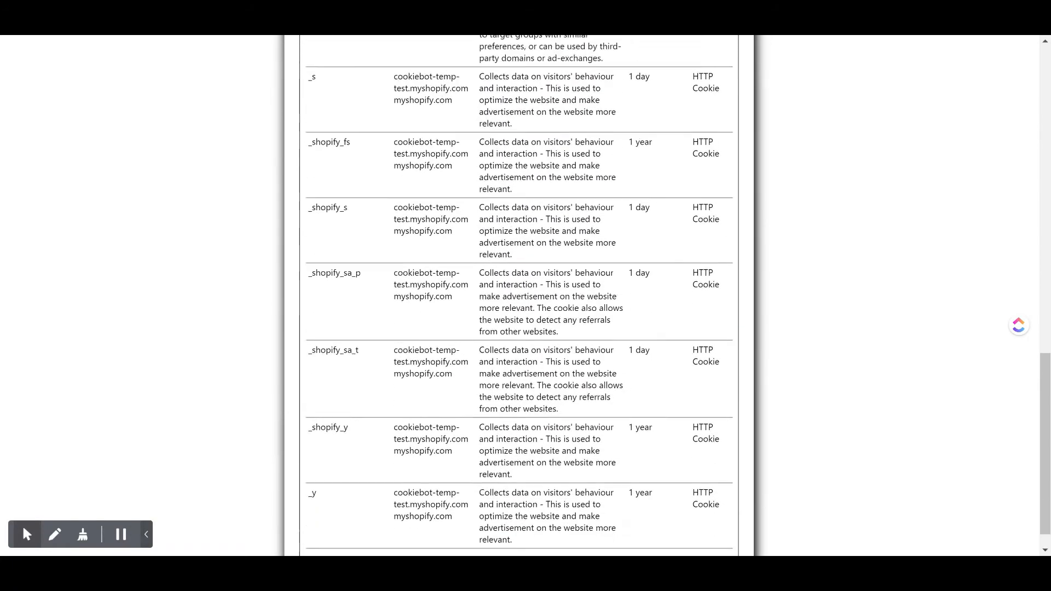
scroll(519, 295, "up", 16)
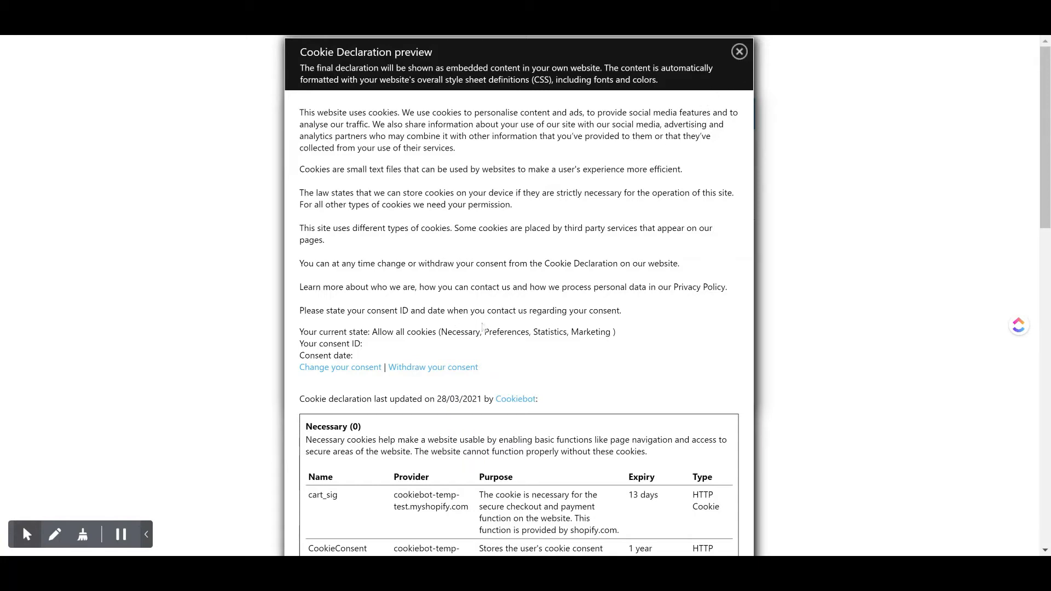
scroll(557, 338, "down", 15)
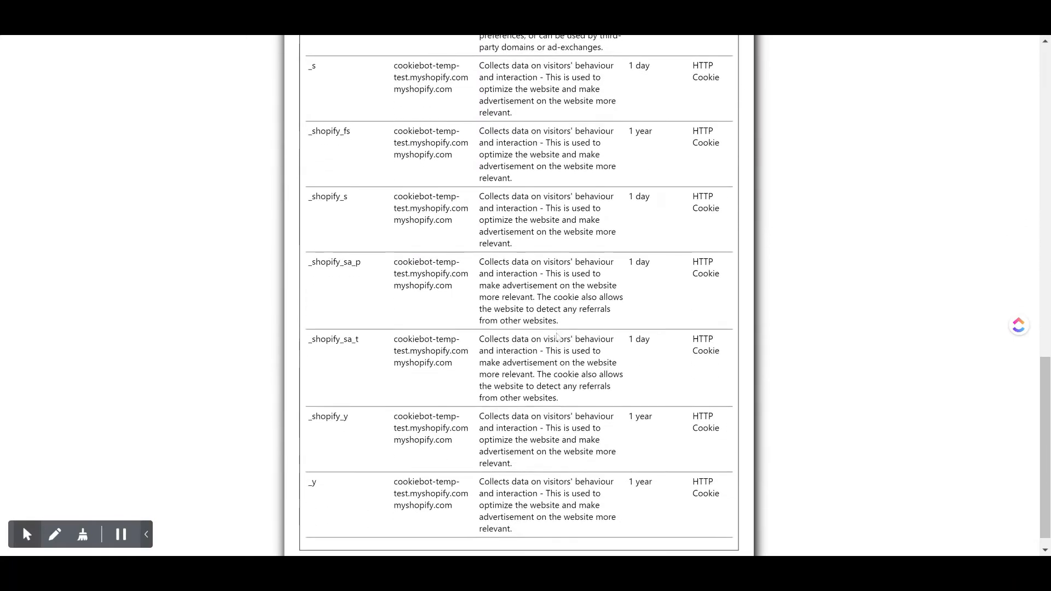
scroll(558, 338, "up", 15)
scroll(558, 338, "up", 1)
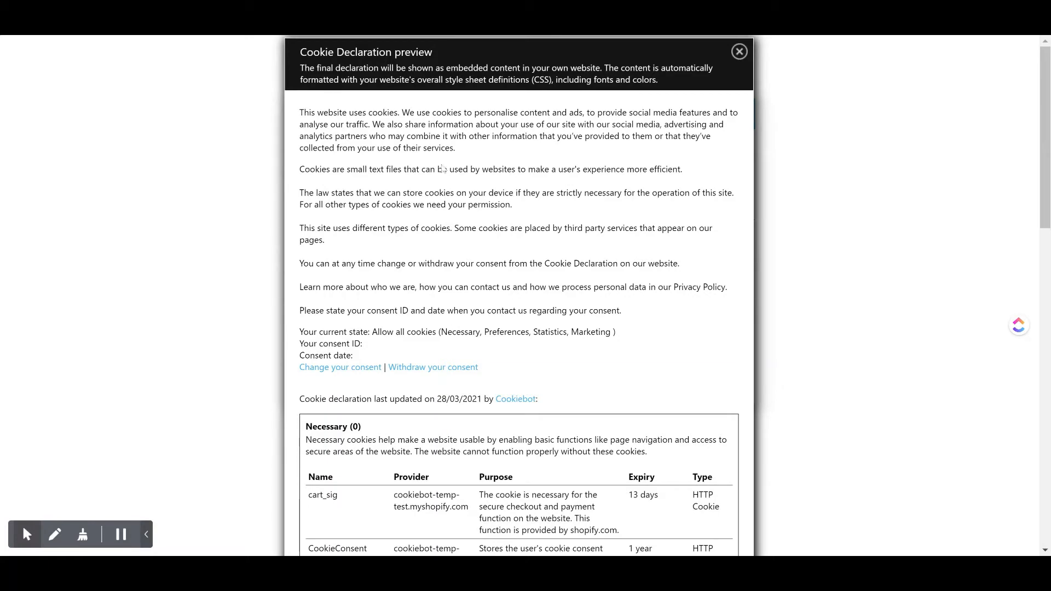
scroll(520, 216, "down", 4)
scroll(521, 216, "down", 11)
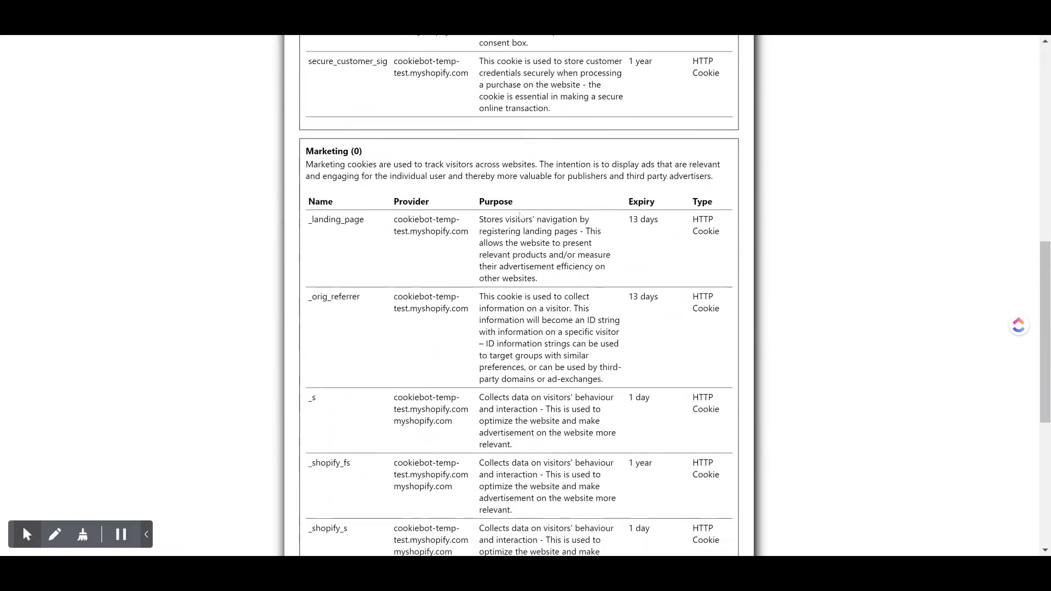
scroll(521, 216, "up", 15)
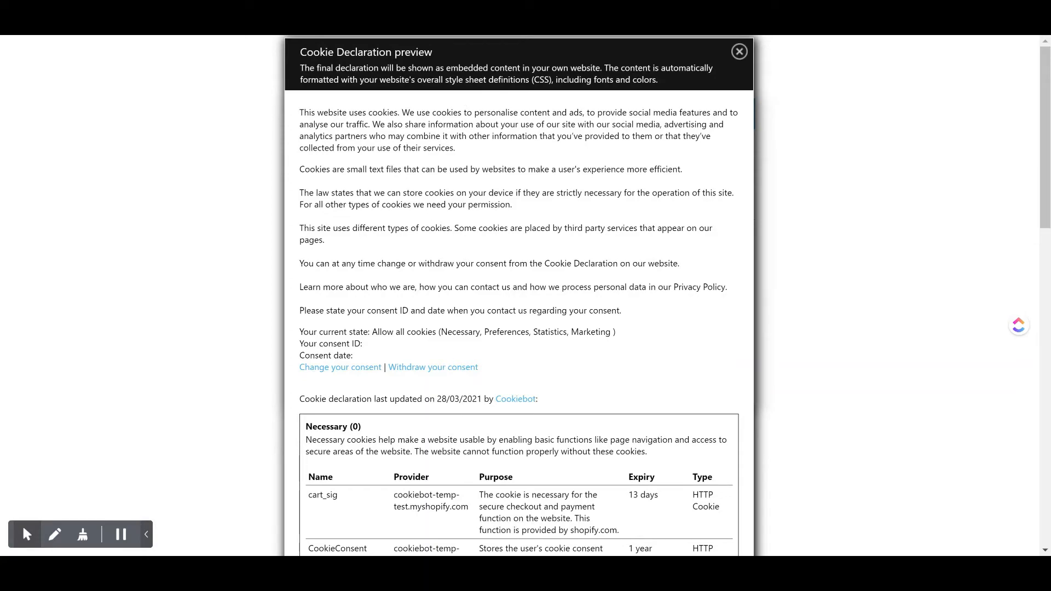
scroll(584, 358, "down", 1)
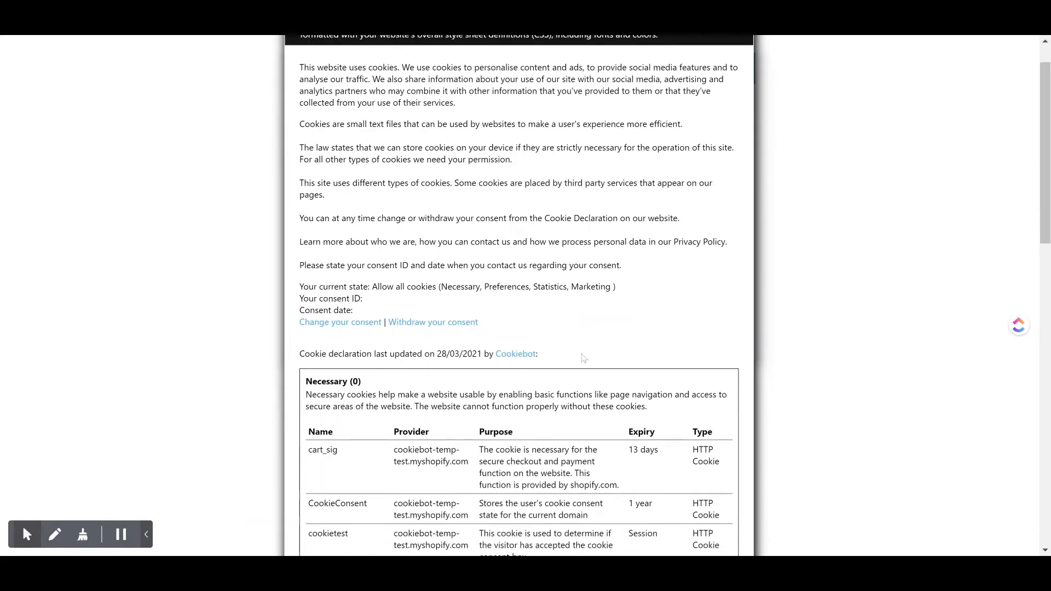
scroll(753, 103, "down", 2)
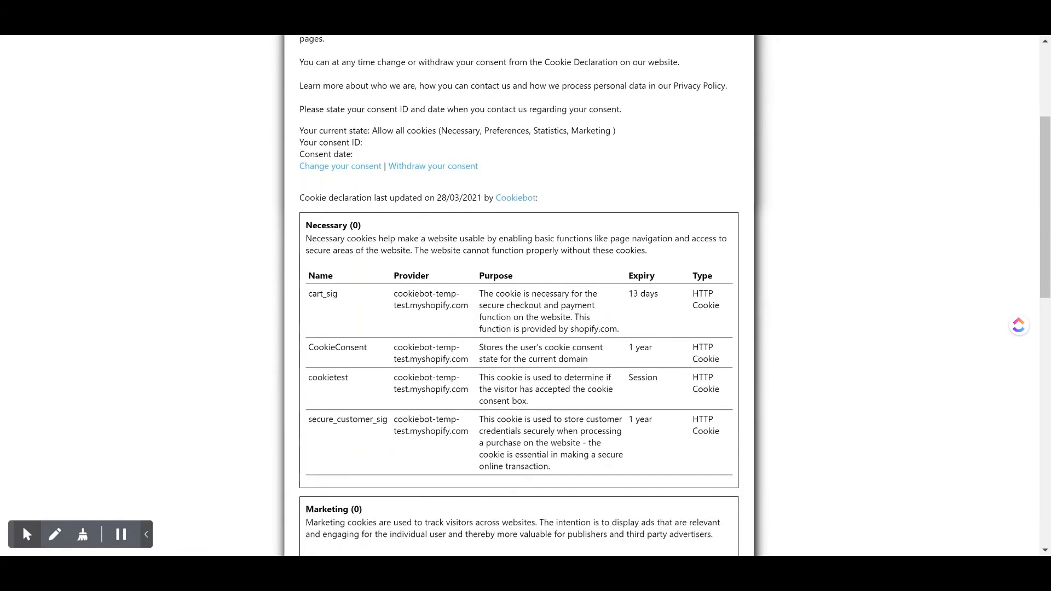
scroll(753, 103, "up", 5)
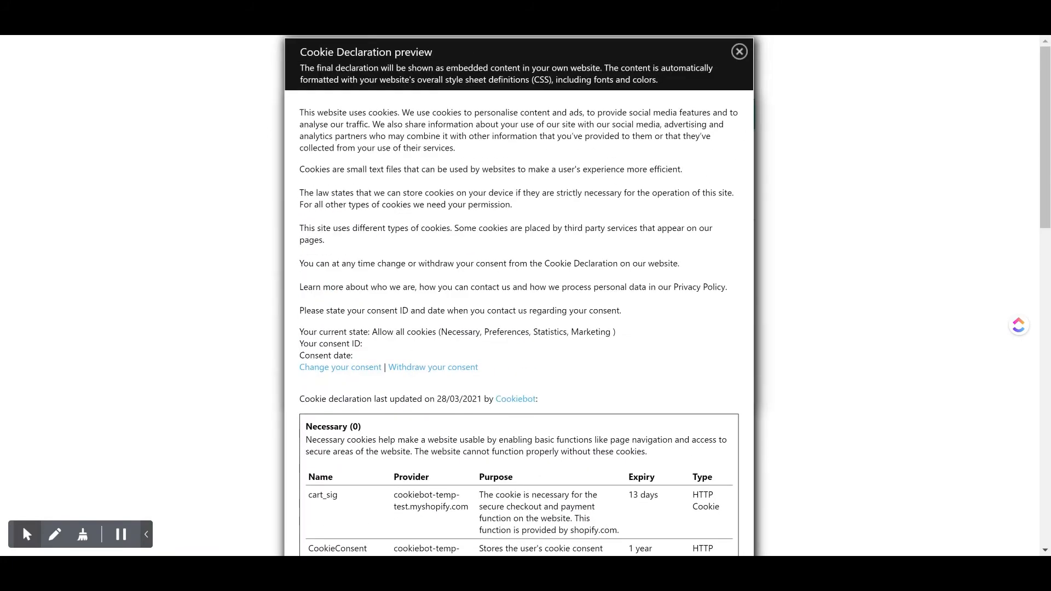
left_click(739, 52)
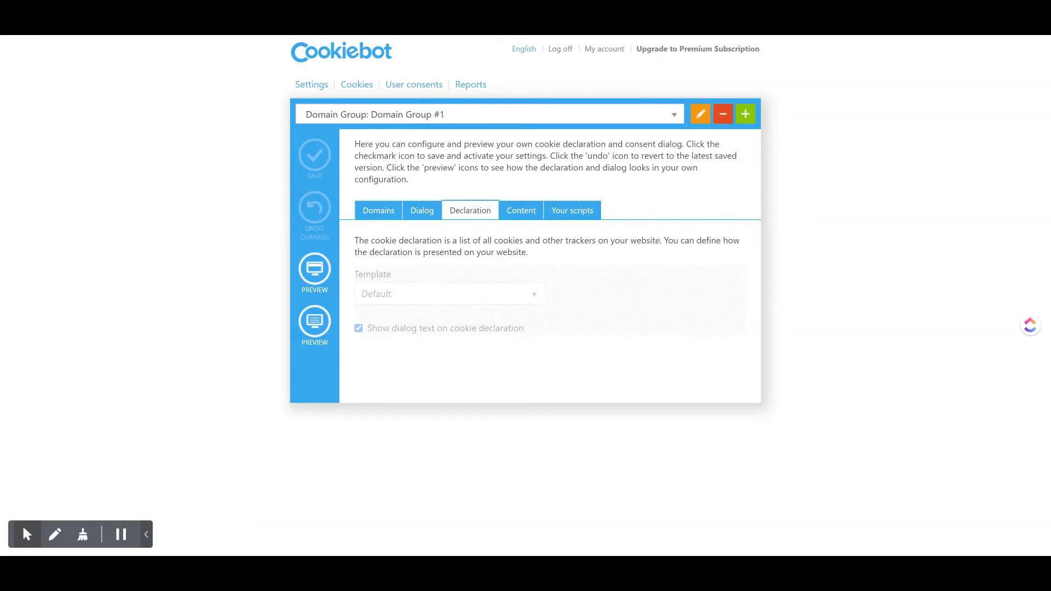
Replace the existing domain name in the domain group's list of websites with mystore.com.
left_click(377, 217)
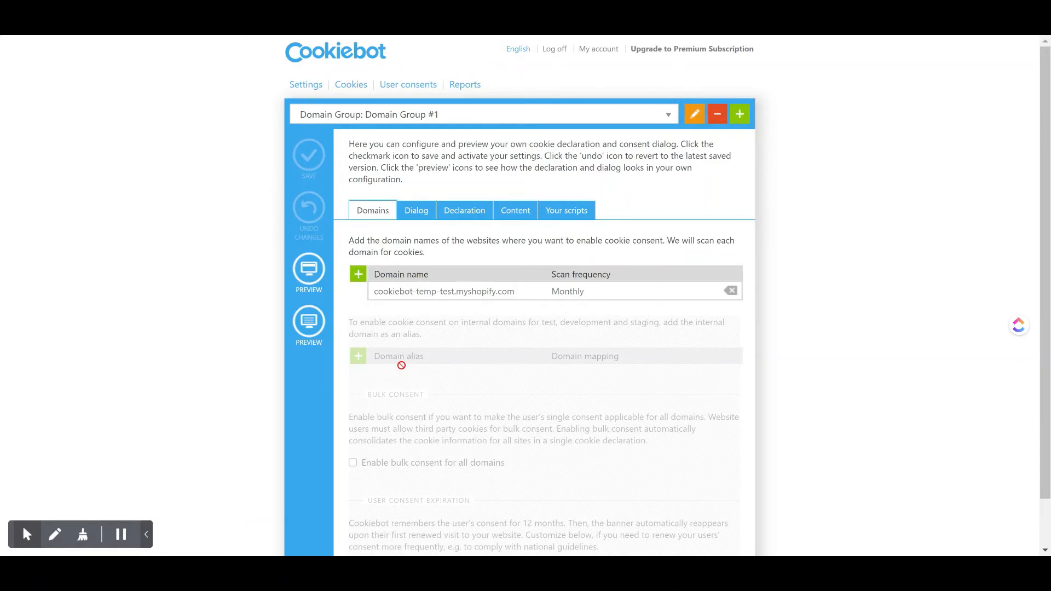
left_click(403, 297)
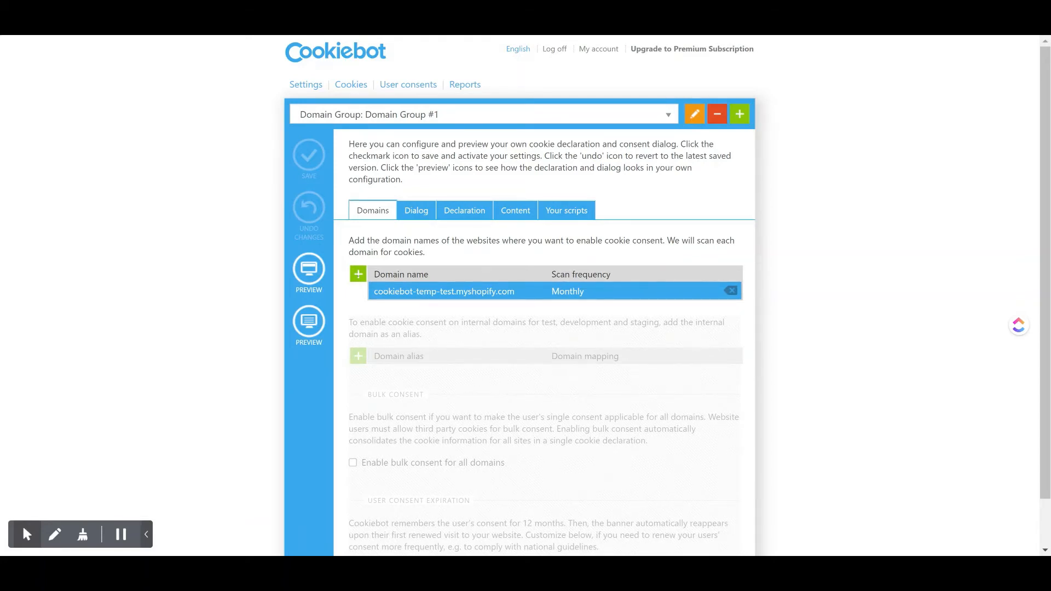
left_click(475, 298)
key("ctrl+shift+Left")
key("ctrl+shift+Left")
key("ctrl+shift+Left")
key("ctrl+shift+Left")
key("ctrl+shift+Left")
key("ctrl+shift+Left")
key("ctrl+shift+Left")
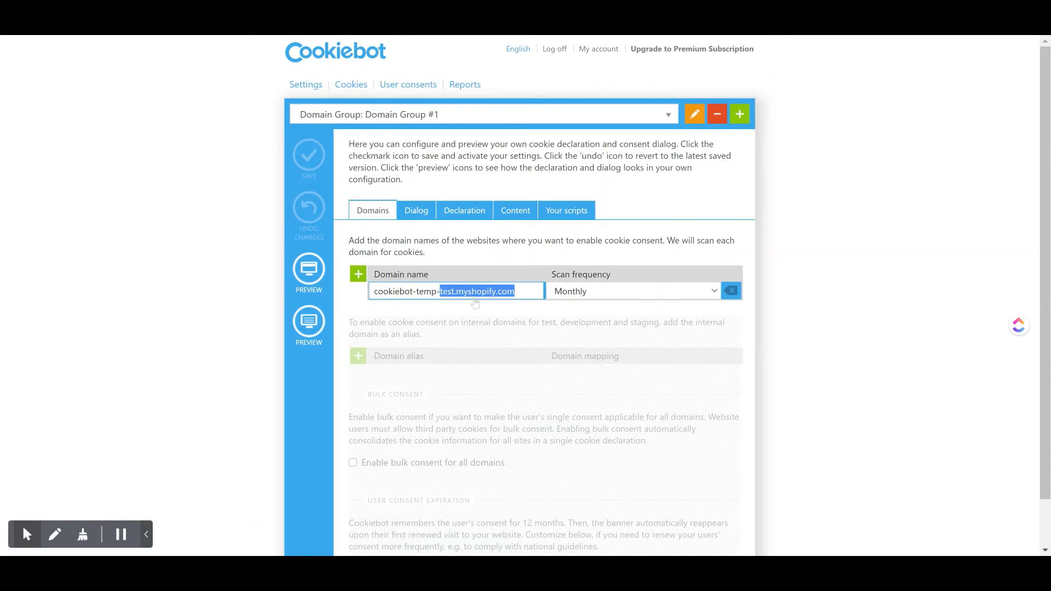
key("BackSpace")
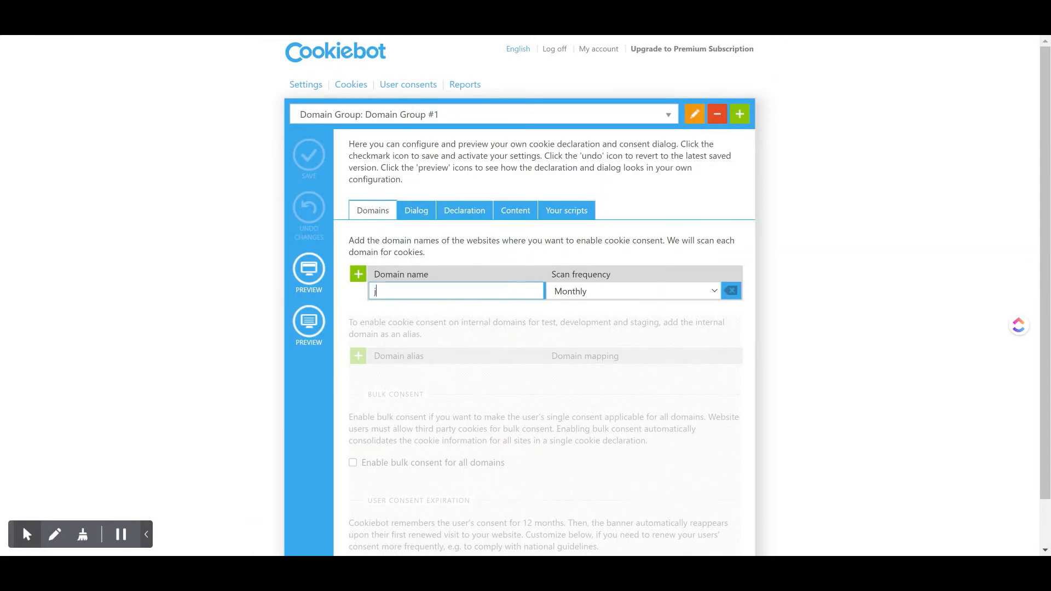
type("mystore.com")
left_click_drag(382, 282, 425, 300)
left_click(410, 324)
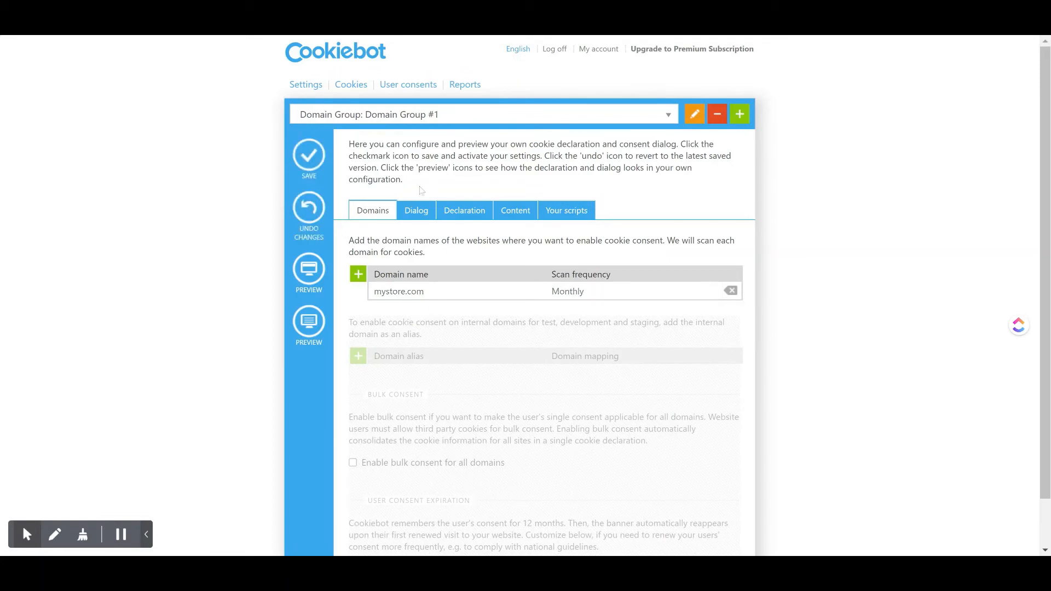
Show the content settings and review the English dialog, button and cookie category texts.
left_click(517, 209)
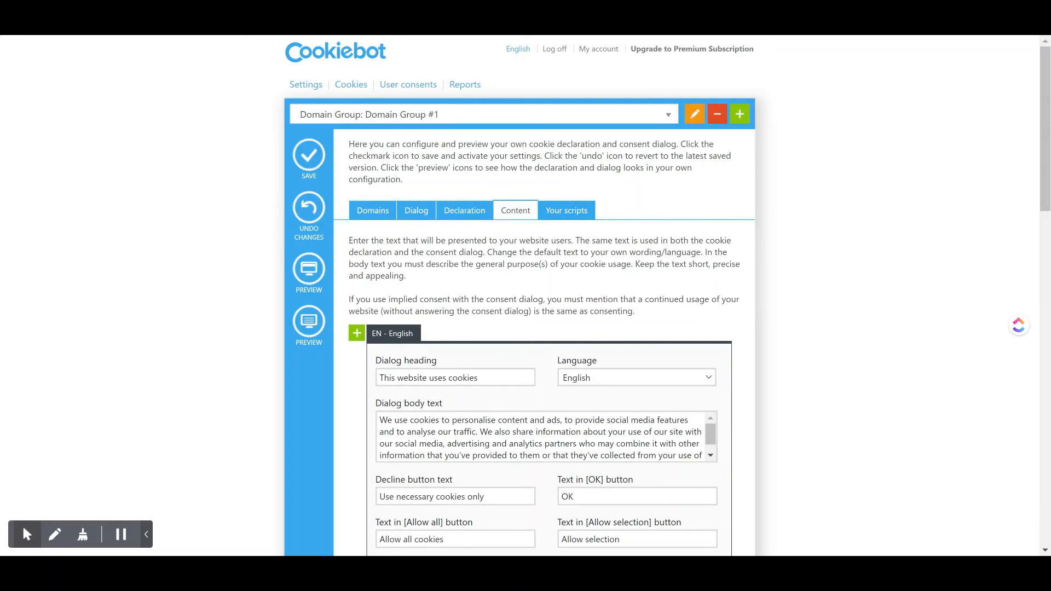
scroll(494, 331, "down", 2)
scroll(494, 331, "down", 20)
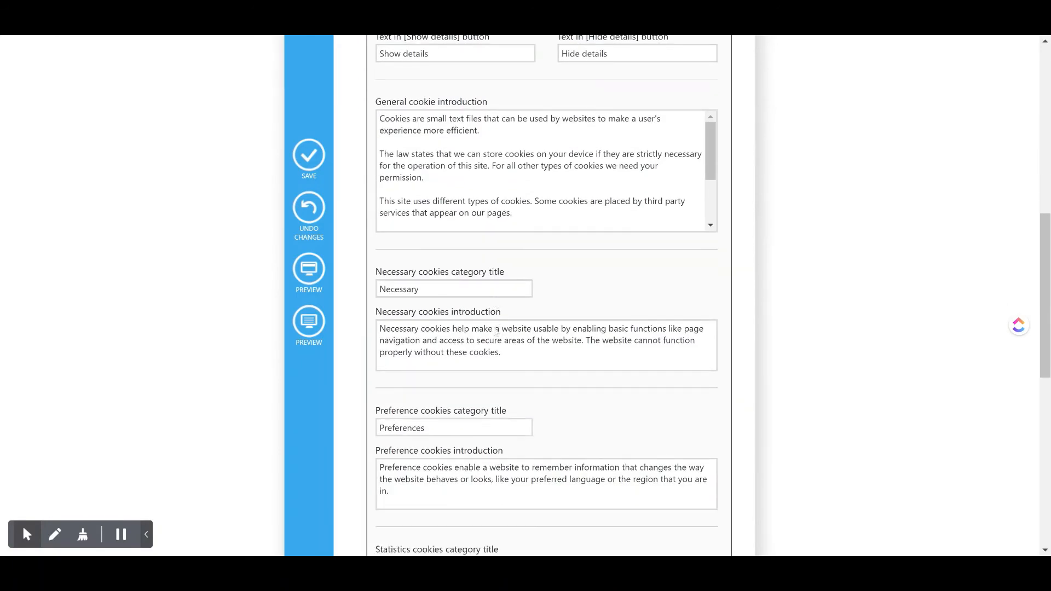
scroll(520, 295, "up", 20)
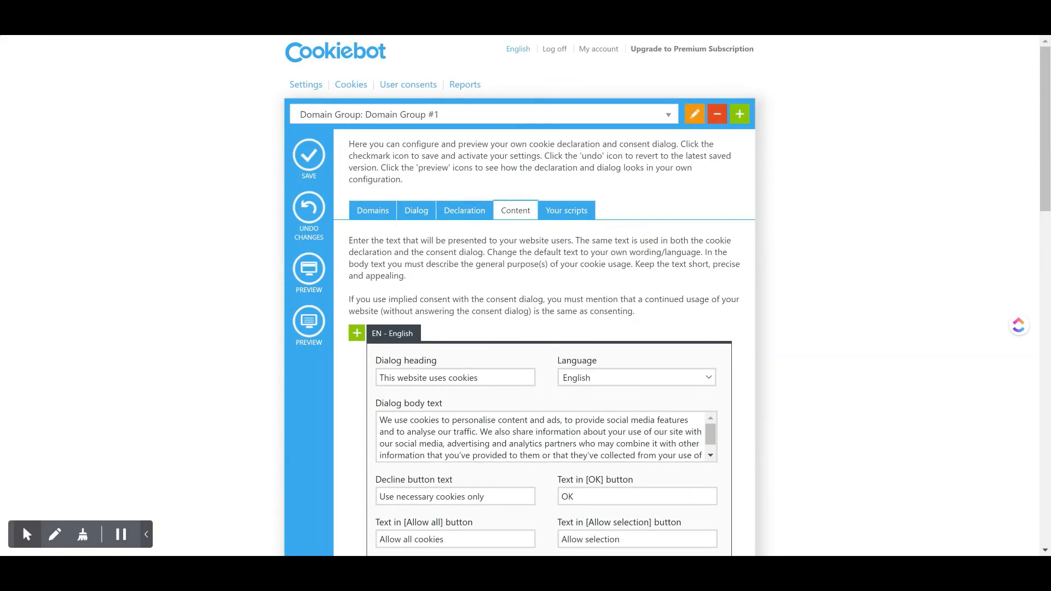
Preview the consent banner, compare it with the dialog heading and other content texts, and dismiss it with necessary cookies only.
left_click(309, 275)
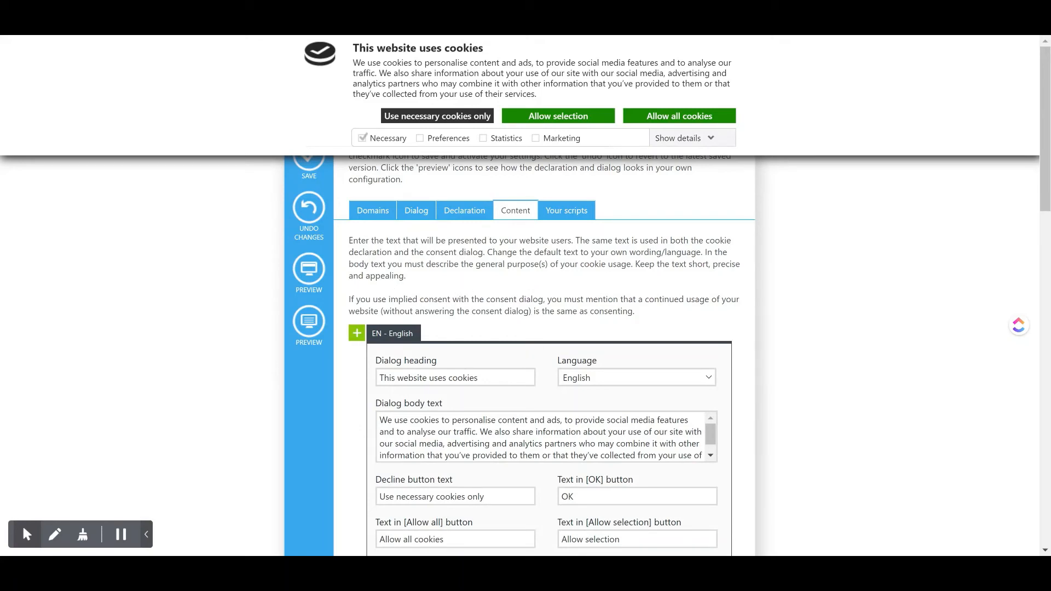
left_click_drag(478, 378, 358, 380)
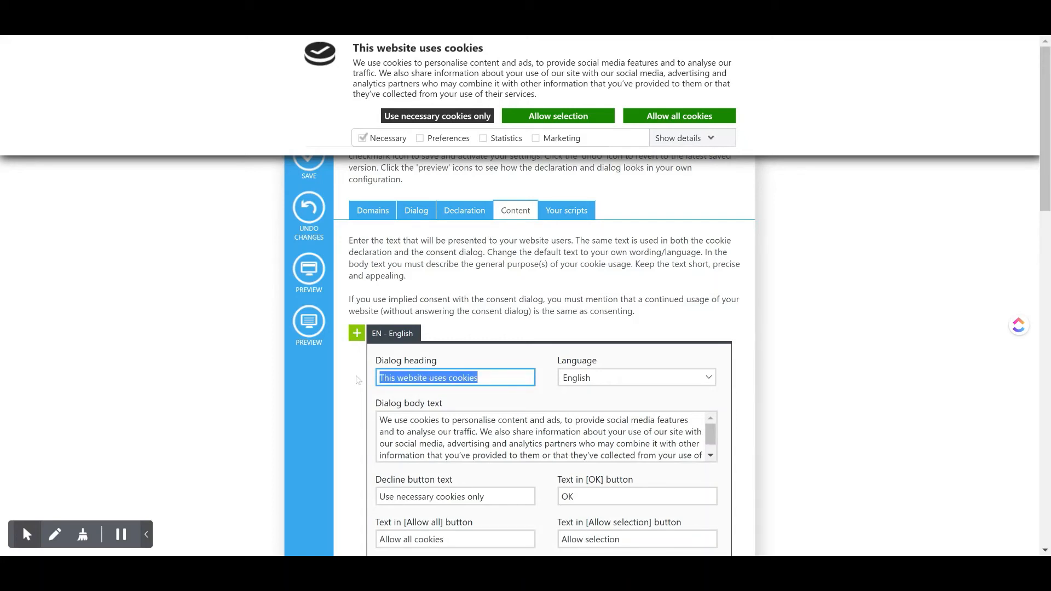
scroll(542, 392, "down", 8)
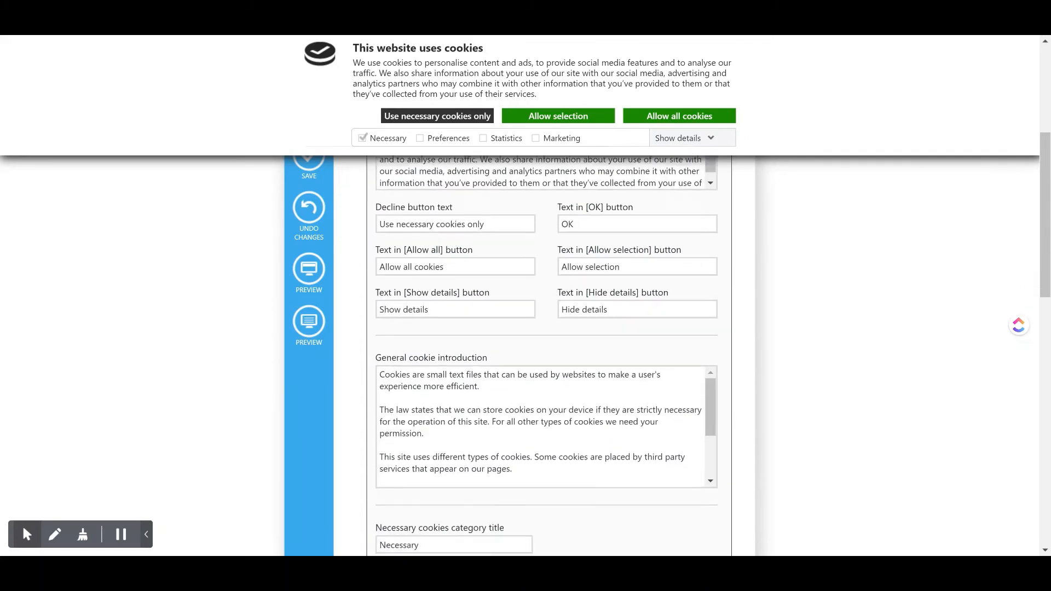
scroll(542, 392, "down", 8)
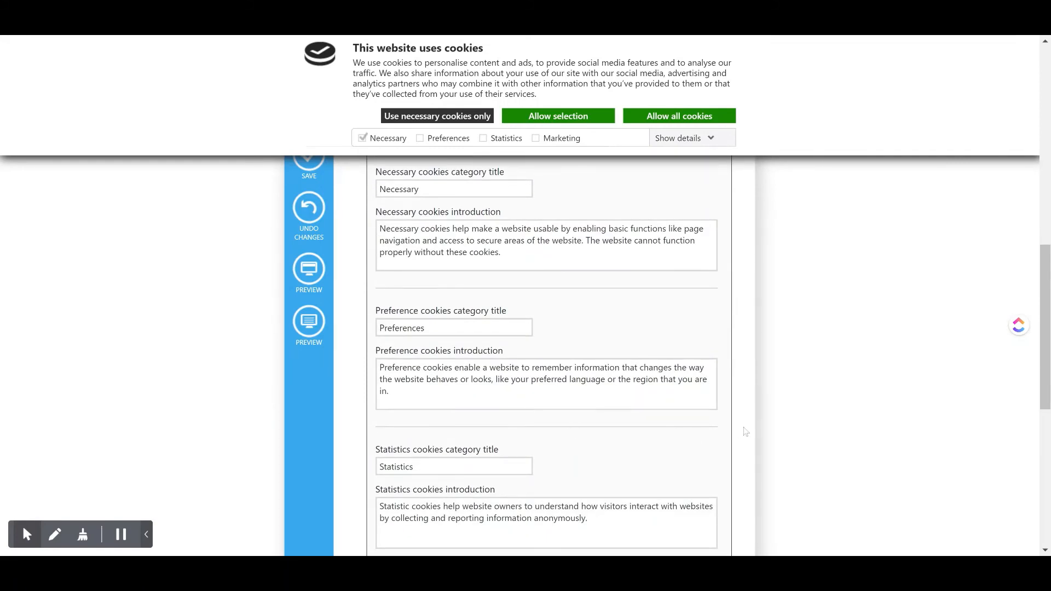
scroll(746, 431, "down", 8)
scroll(752, 431, "down", 2)
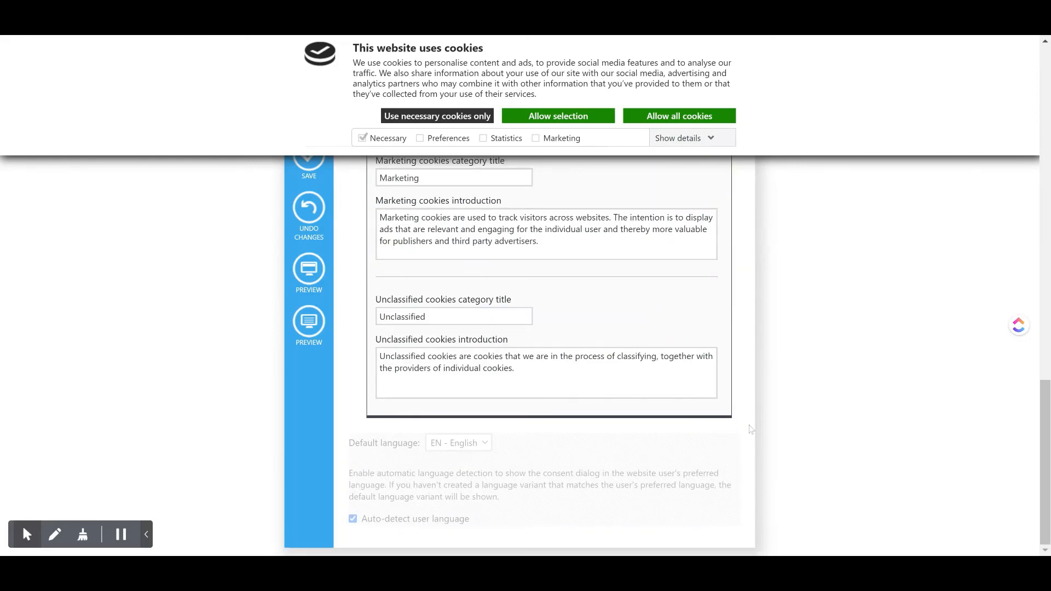
scroll(752, 430, "up", 15)
scroll(547, 356, "up", 2)
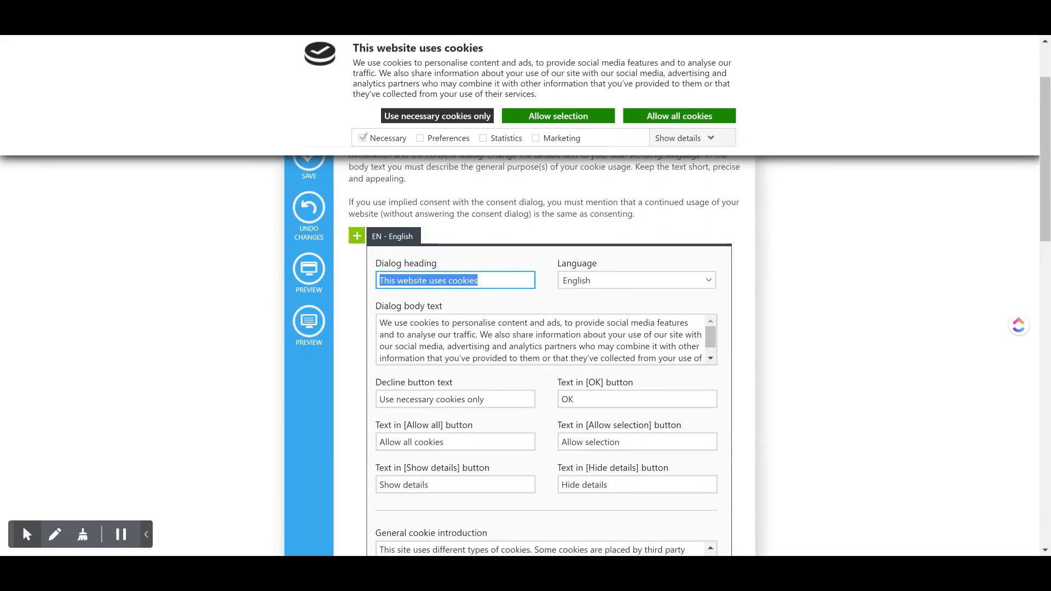
scroll(548, 355, "up", 2)
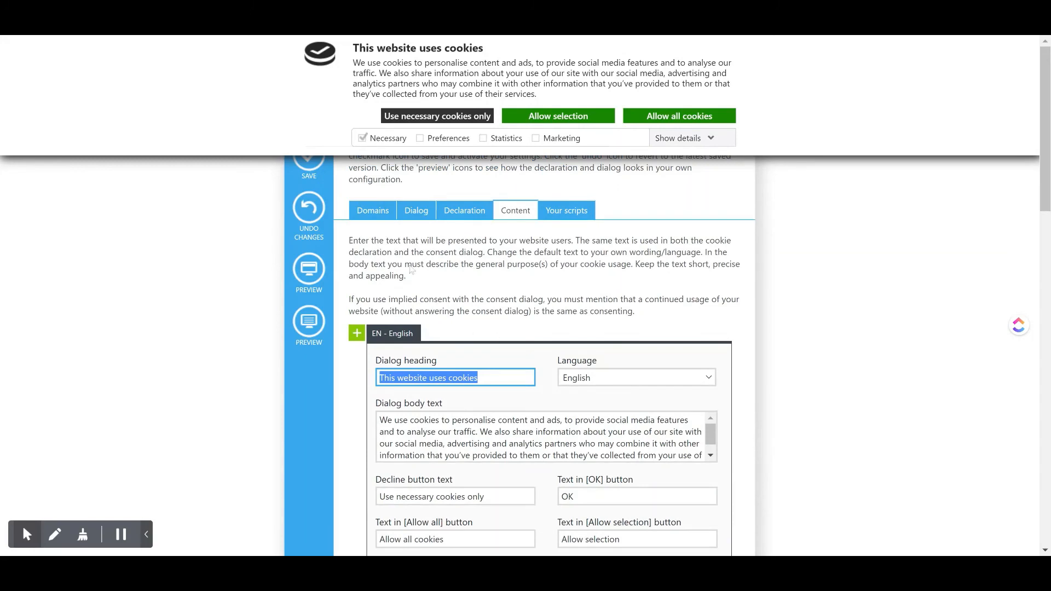
left_click(385, 119)
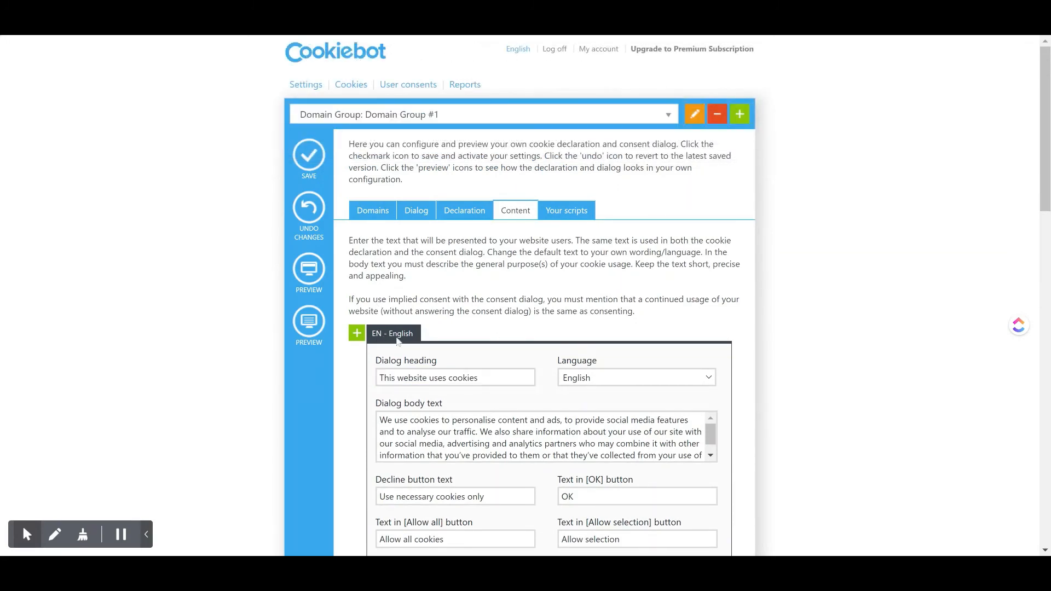
Change the content language to French and review the translated dialog texts and general cookie introduction.
left_click(580, 381)
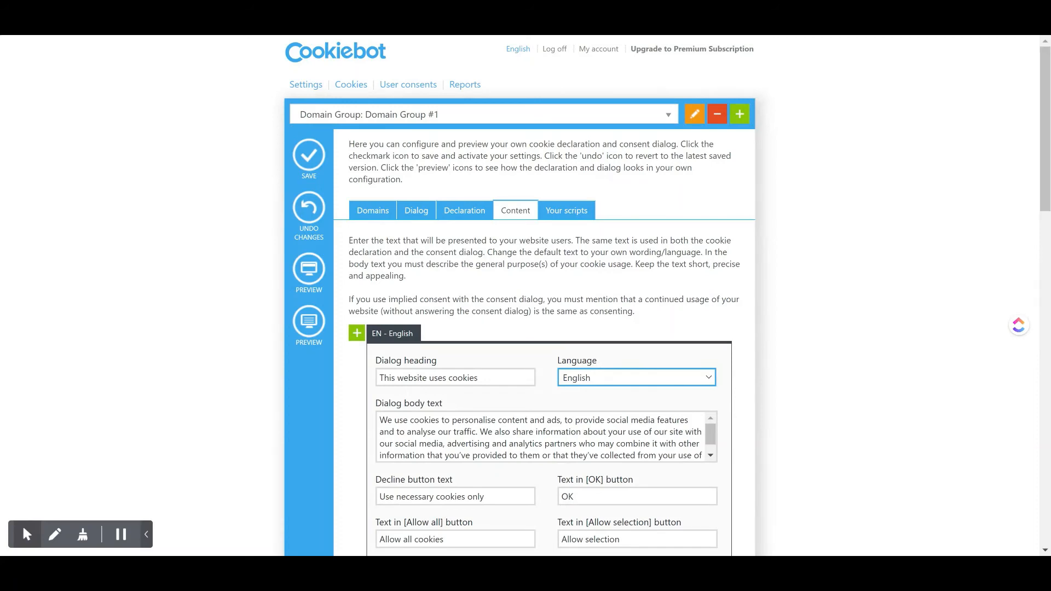
key("f")
key("r")
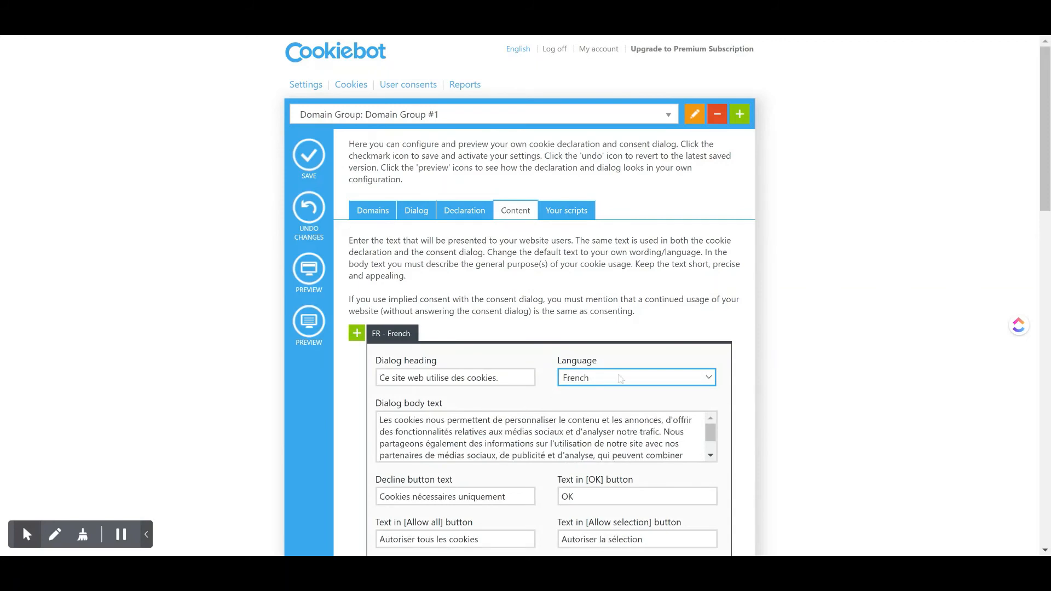
scroll(381, 392, "down", 6)
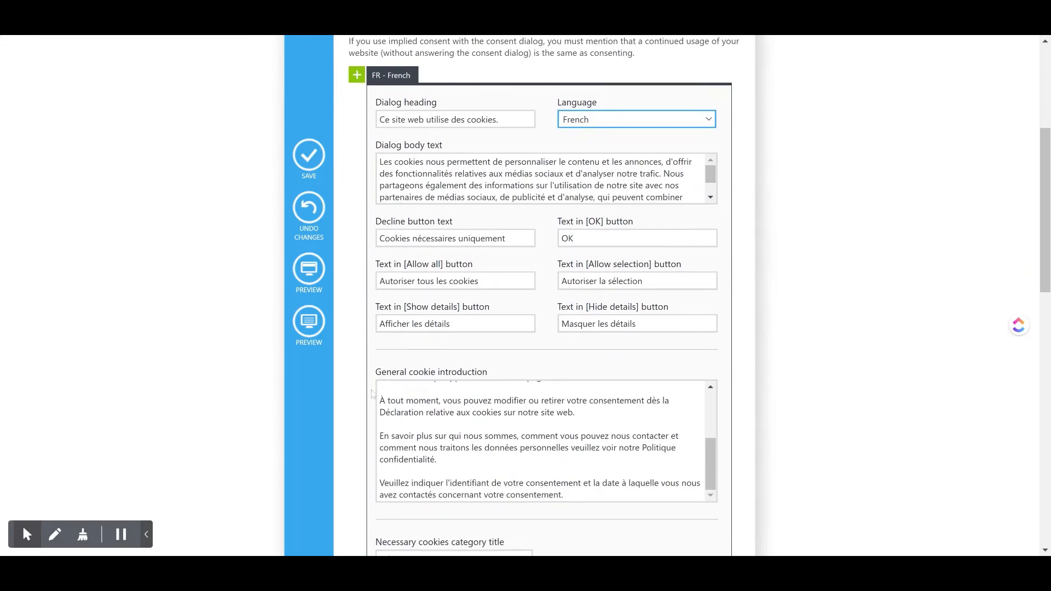
scroll(377, 392, "down", 6)
scroll(372, 394, "up", 12)
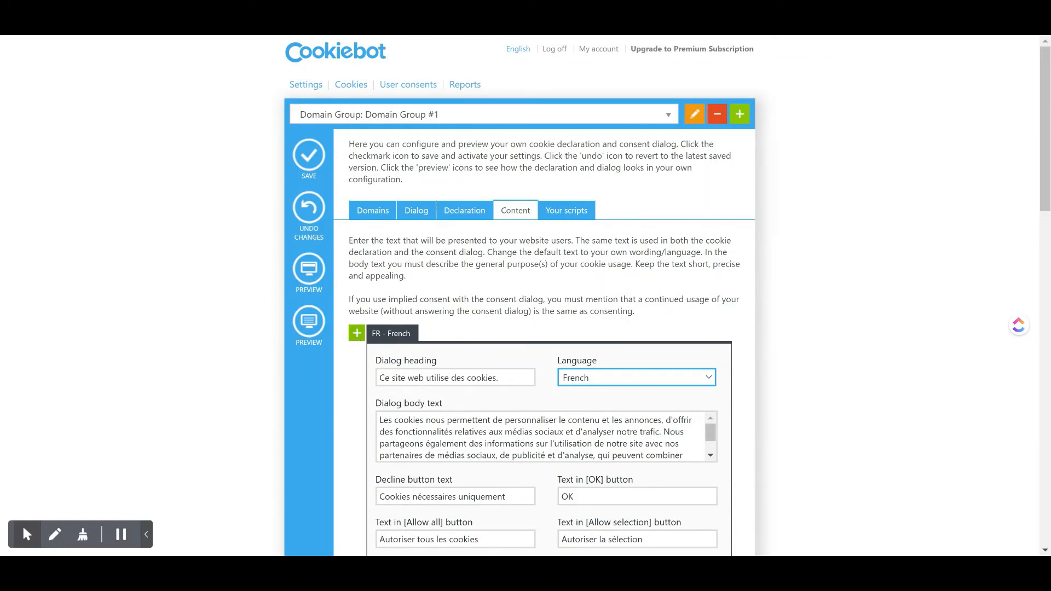
Try to add another language variant and check the default language and automatic language detection settings.
left_click(357, 338)
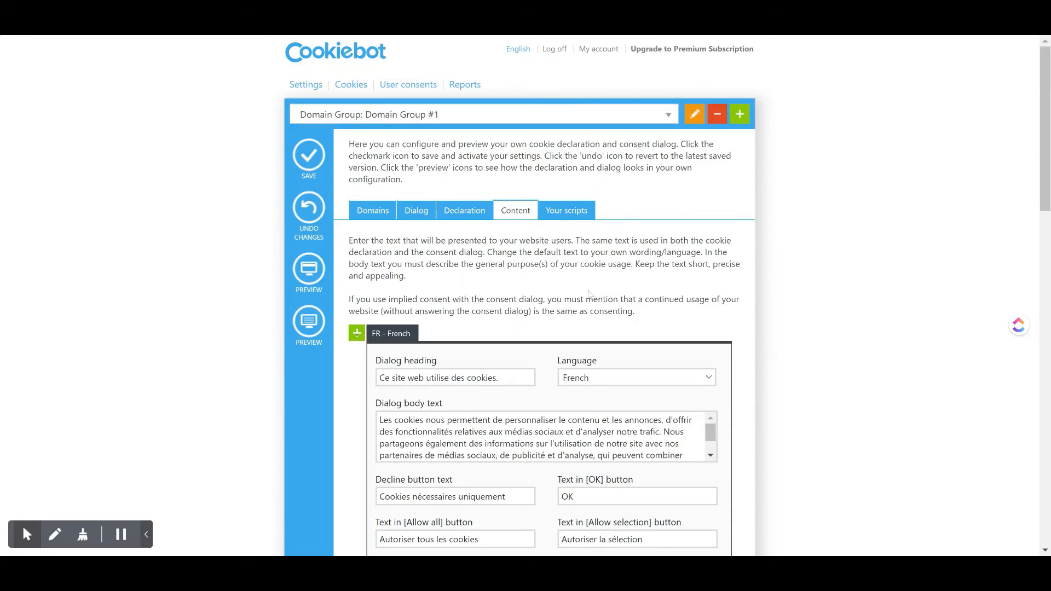
scroll(590, 294, "down", 12)
scroll(590, 295, "down", 5)
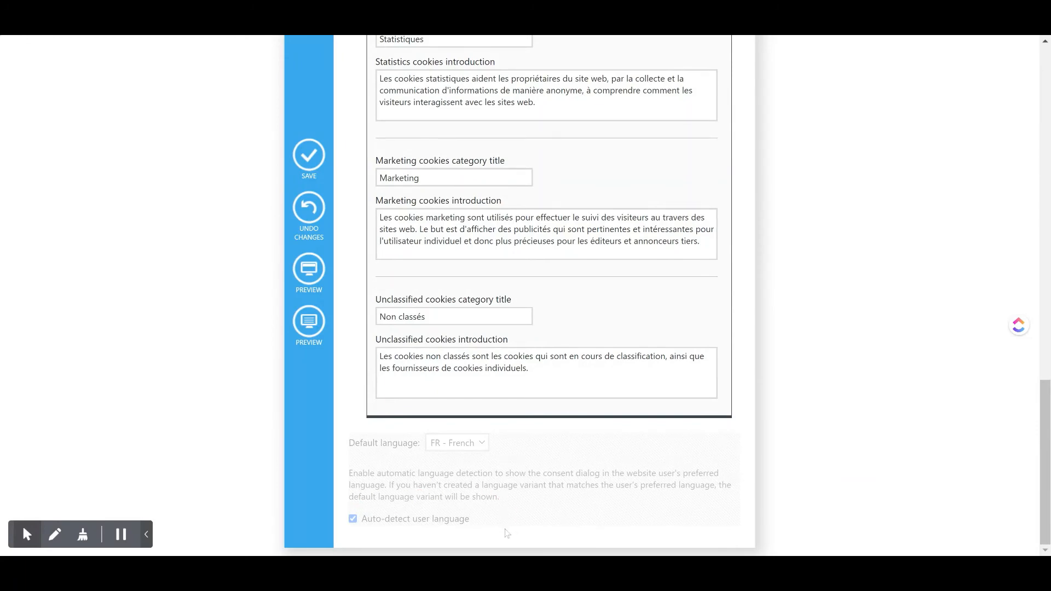
scroll(476, 534, "up", 15)
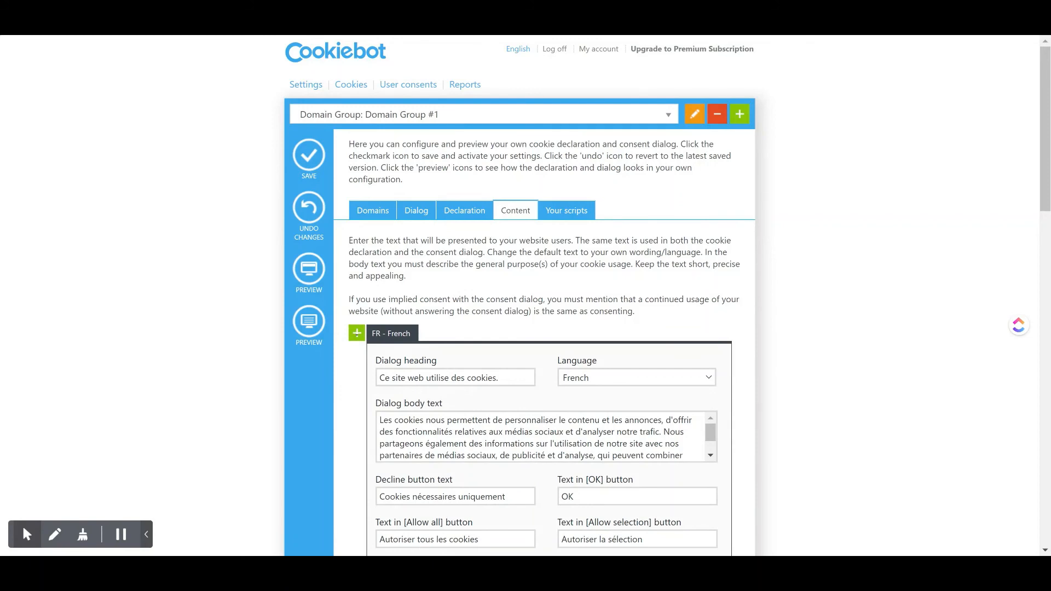
Check the content's language selection without changing it and review the French cookie category titles and introductions.
left_click(600, 383)
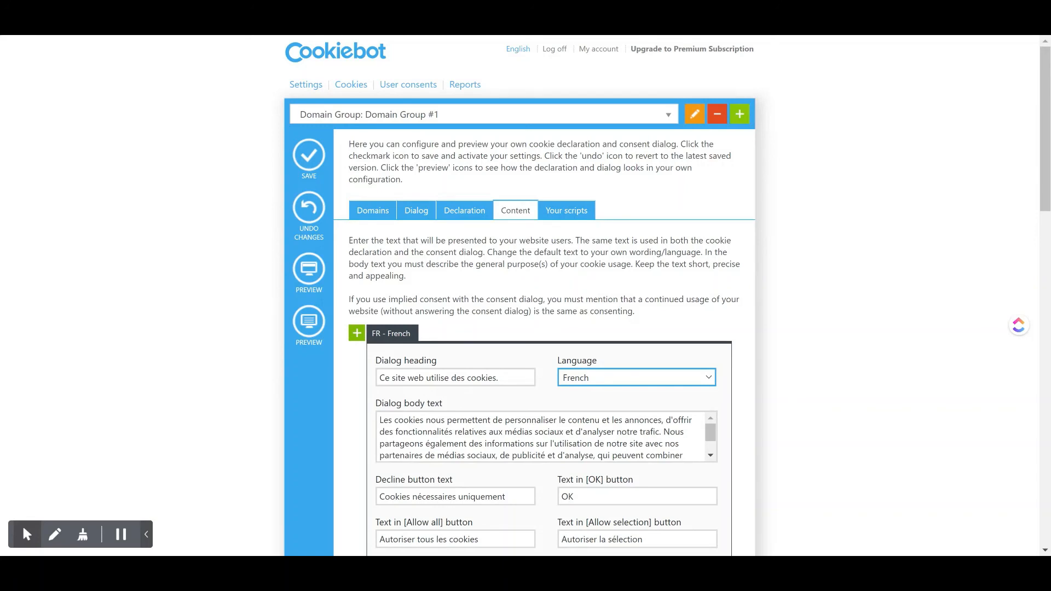
left_click(414, 269)
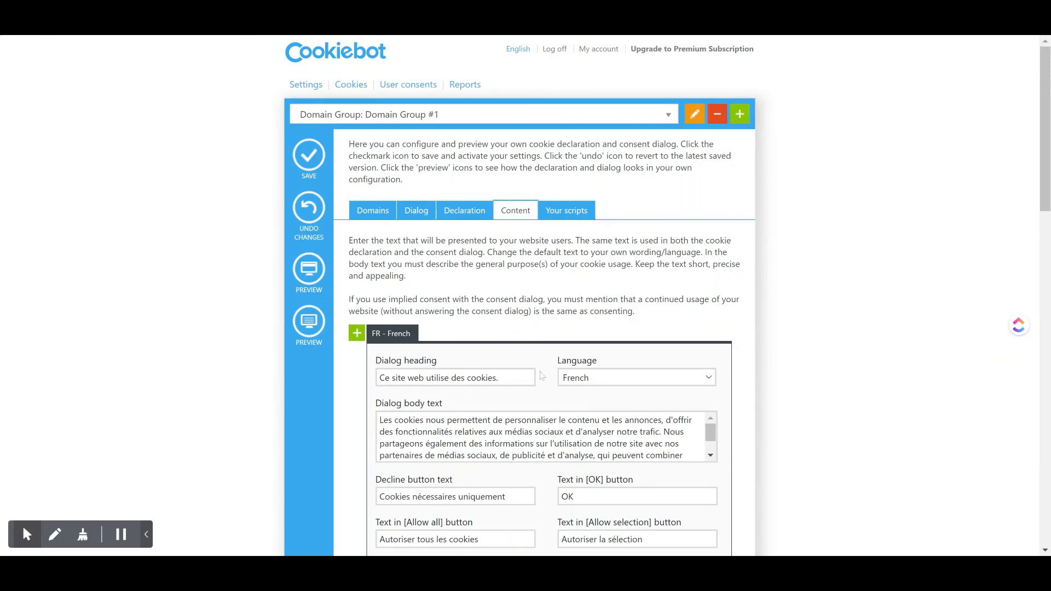
scroll(541, 376, "down", 15)
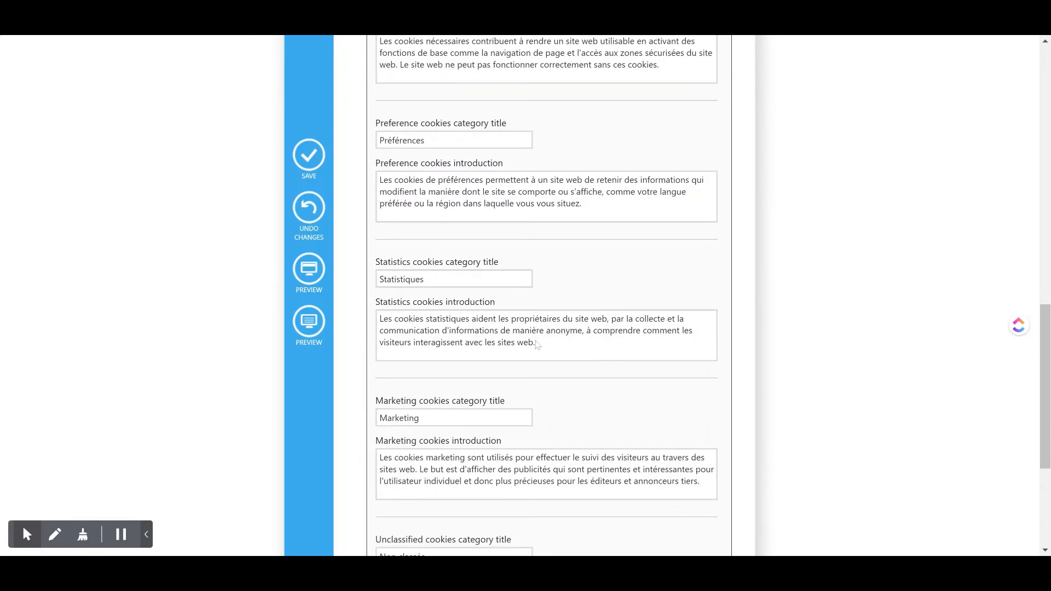
scroll(541, 374, "down", 4)
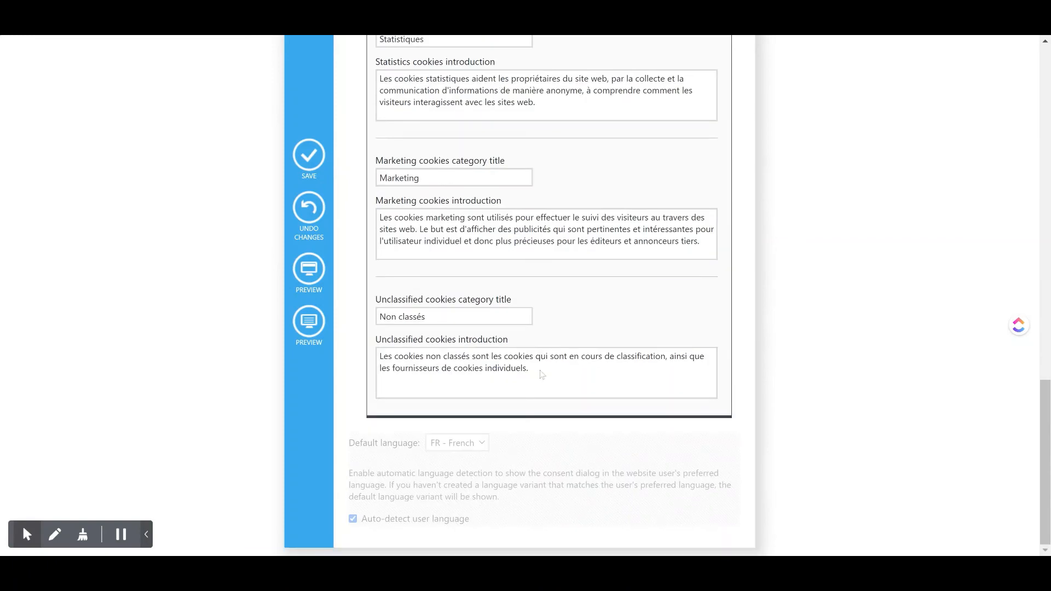
scroll(541, 374, "up", 11)
scroll(541, 375, "up", 8)
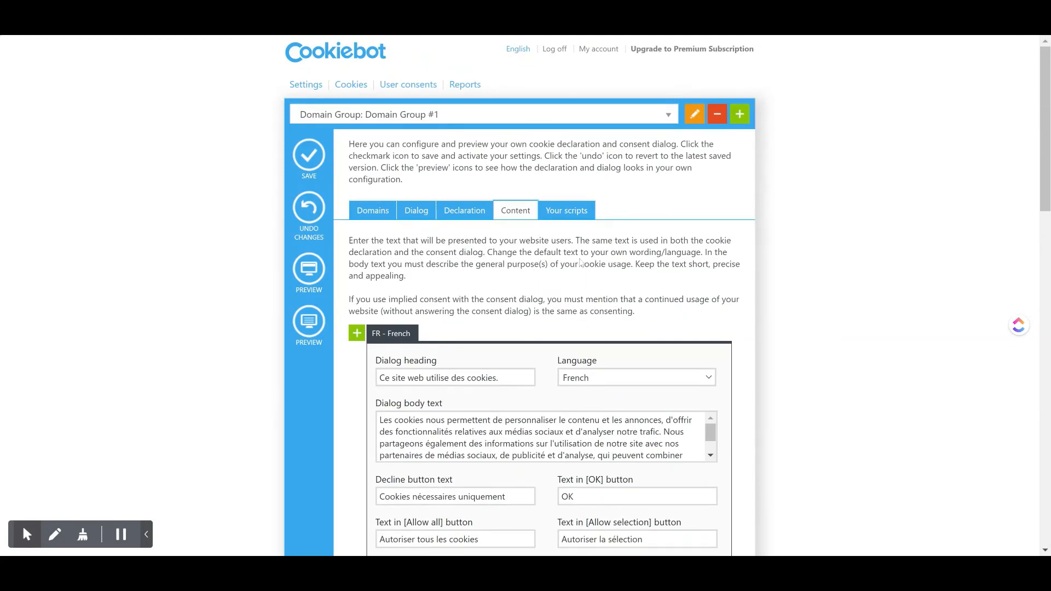
Show the website scripts page, highlight the Domain Group ID and review the consent banner and cookie declaration scripts.
left_click(580, 217)
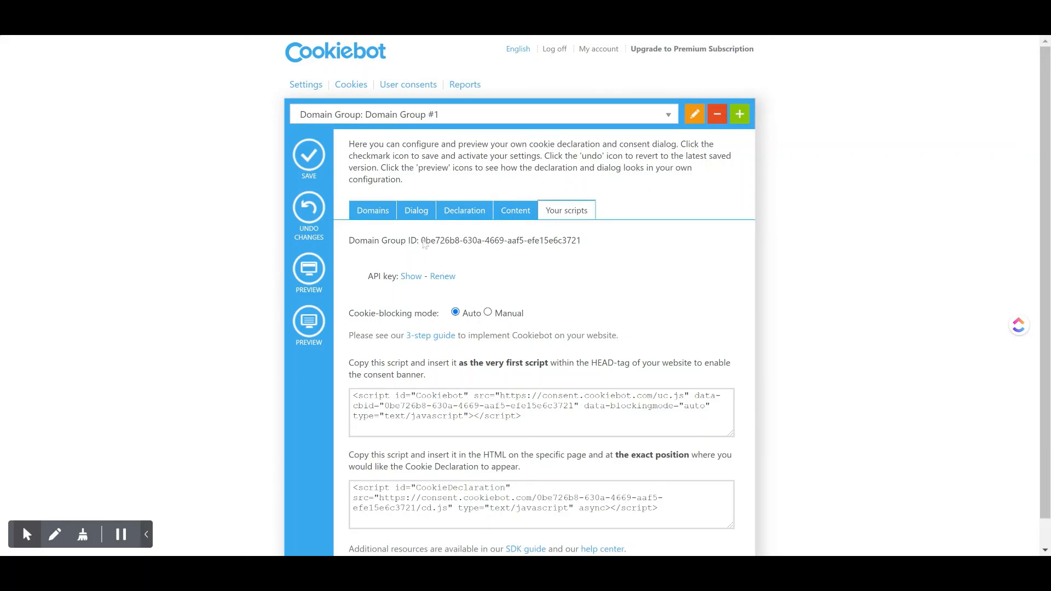
left_click_drag(424, 244, 600, 244)
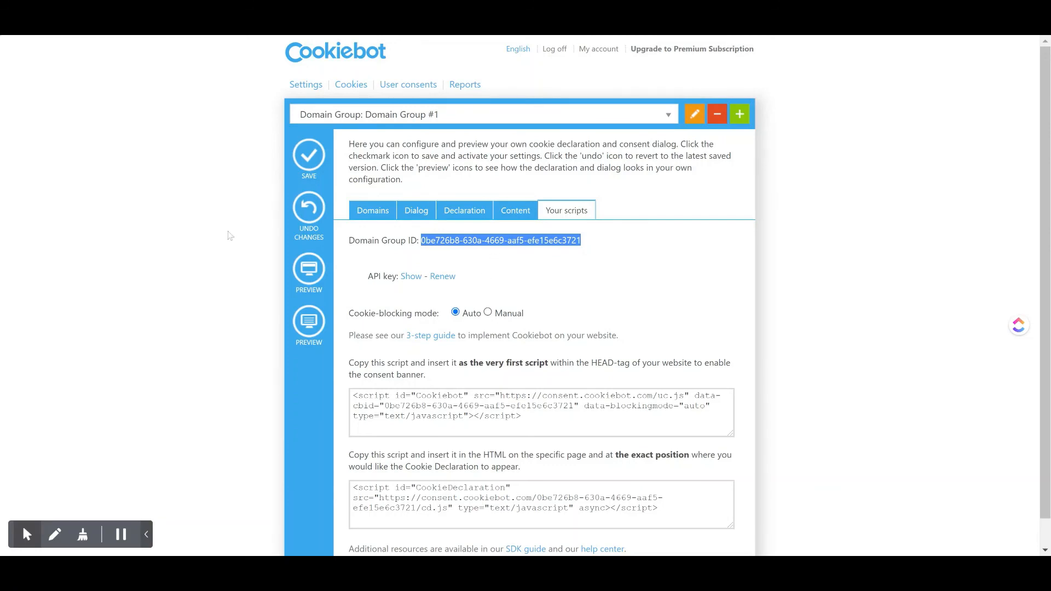
scroll(230, 236, "down", 1)
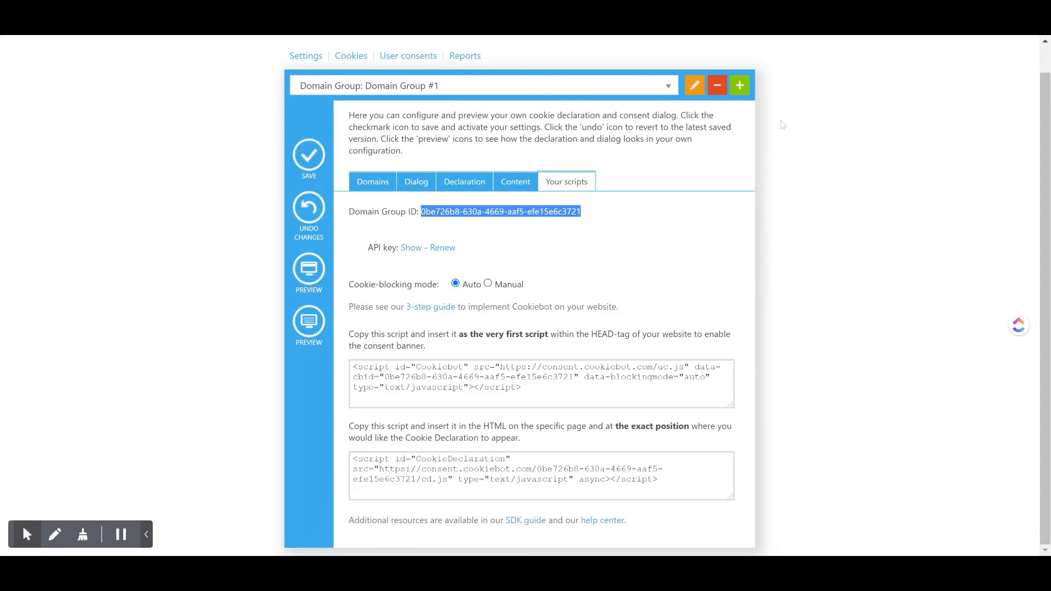
left_click(800, 40)
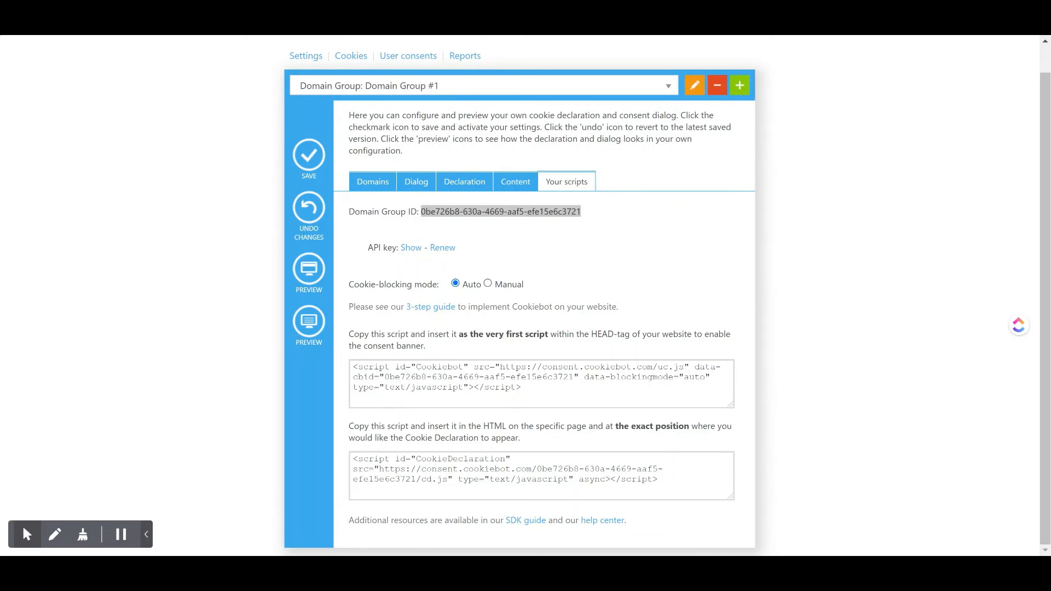